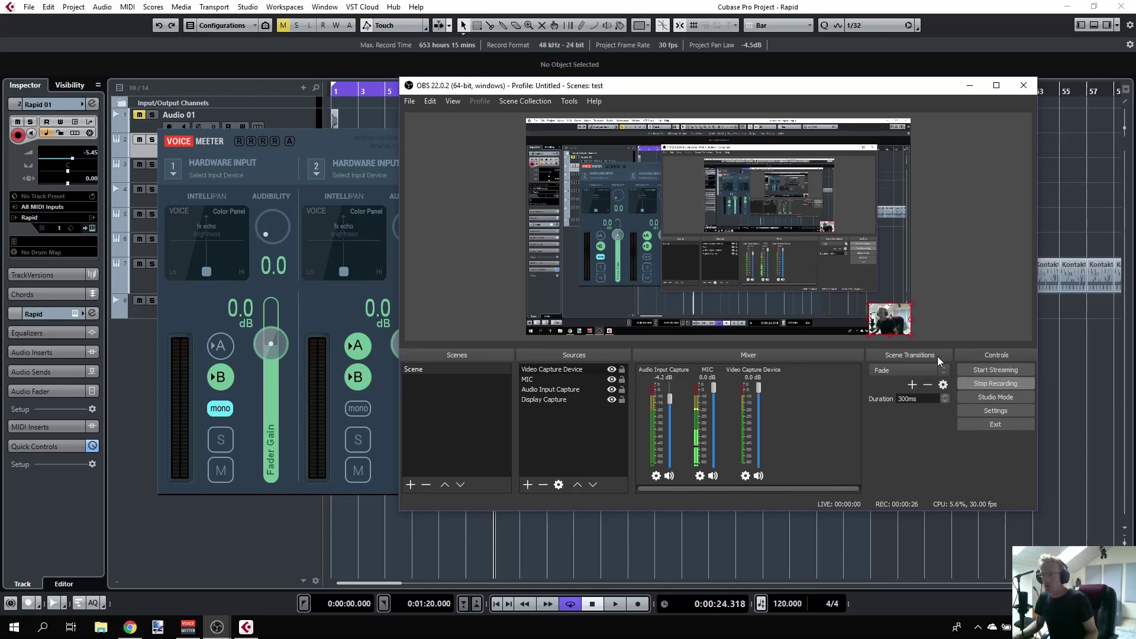
# - Bring up Voicemeeter and OBS, review the VB-Audio VoiceMeeter website in Chrome, then return to Cubase
pyautogui.click(336, 144)
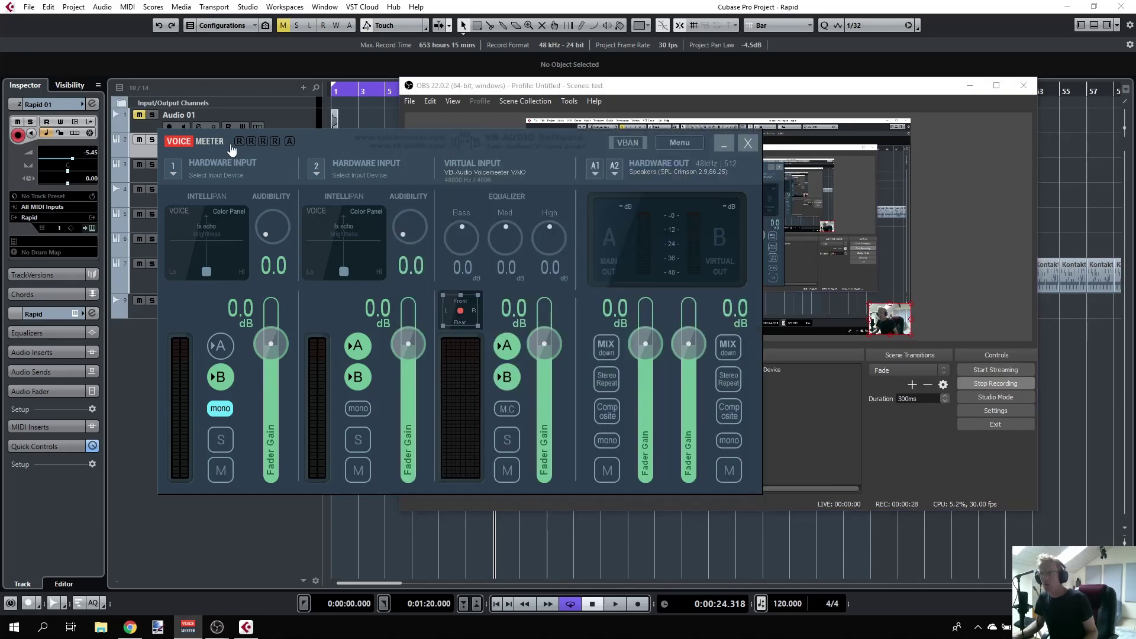
pyautogui.click(435, 91)
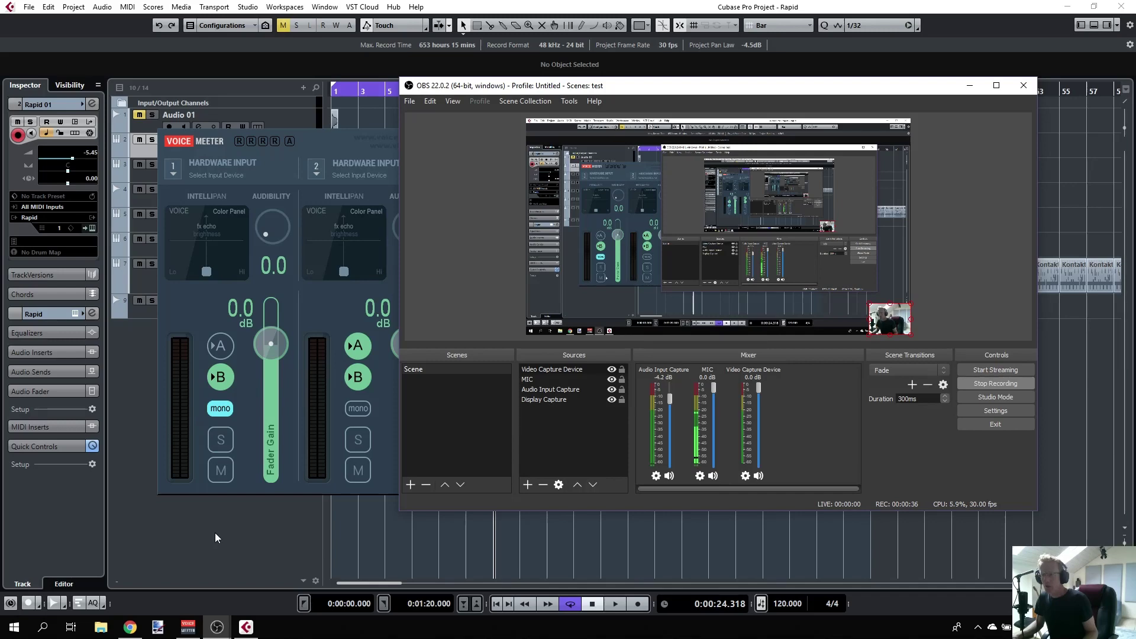
pyautogui.click(129, 627)
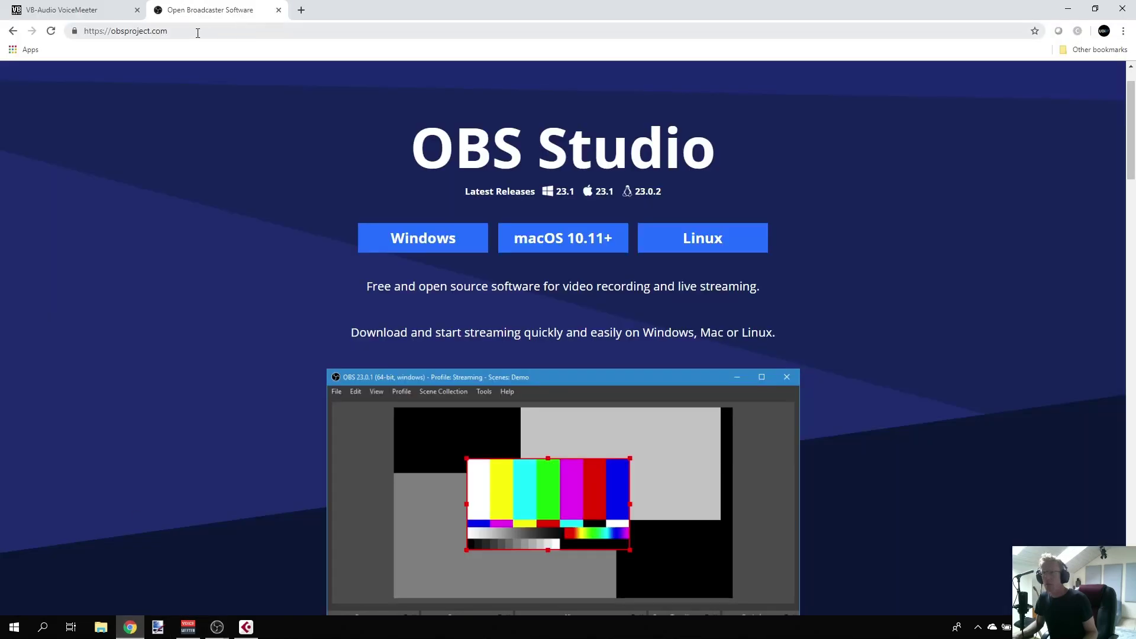
pyautogui.click(94, 10)
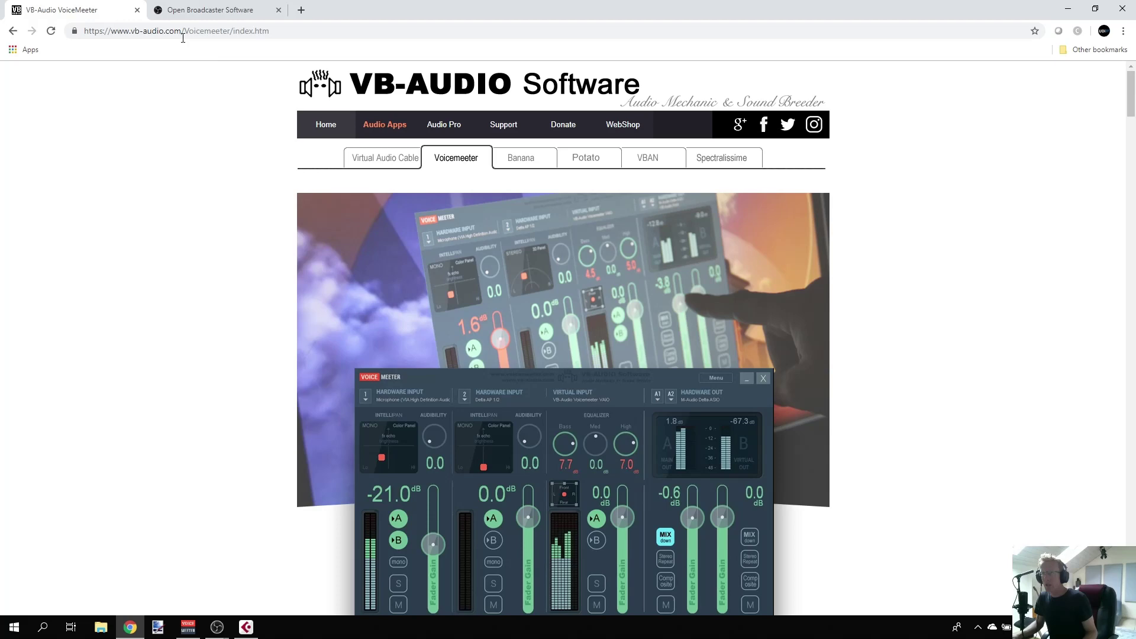
pyautogui.click(246, 628)
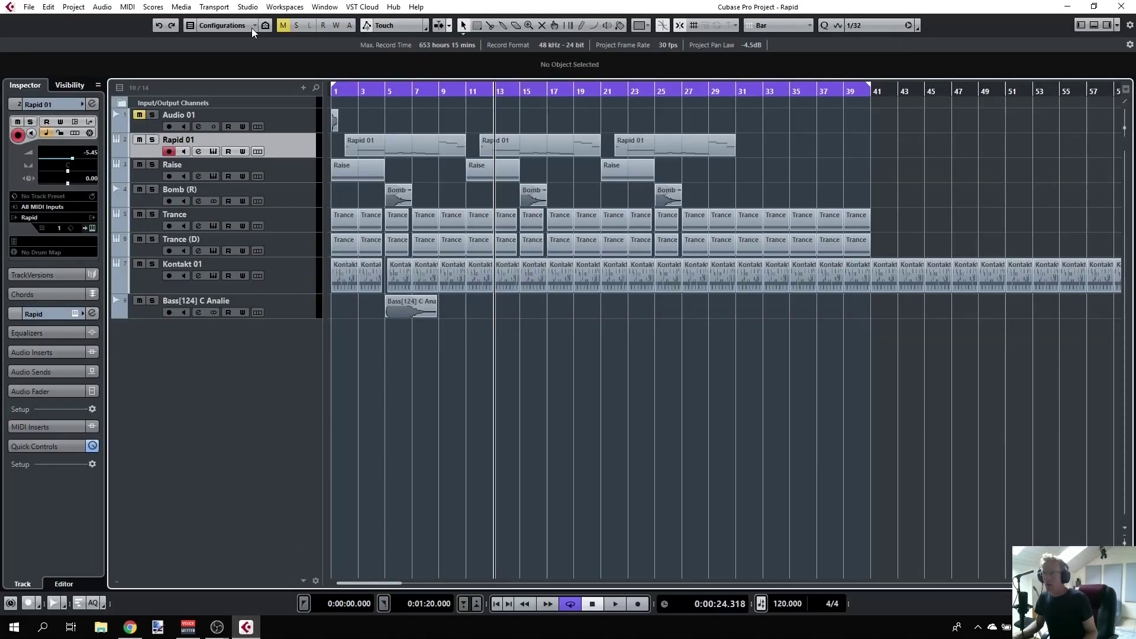
# - Confirm in Studio Setup that Cubase's ASIO driver is Voicemeeter Virtual ASIO, then bring up Voicemeeter
pyautogui.click(249, 8)
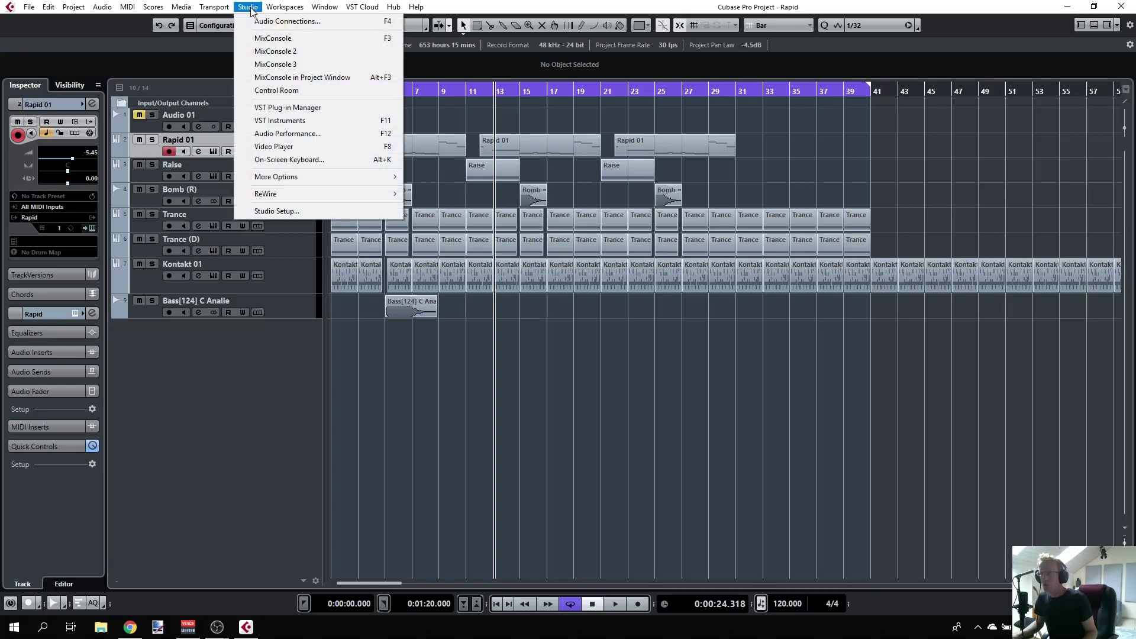
pyautogui.click(293, 210)
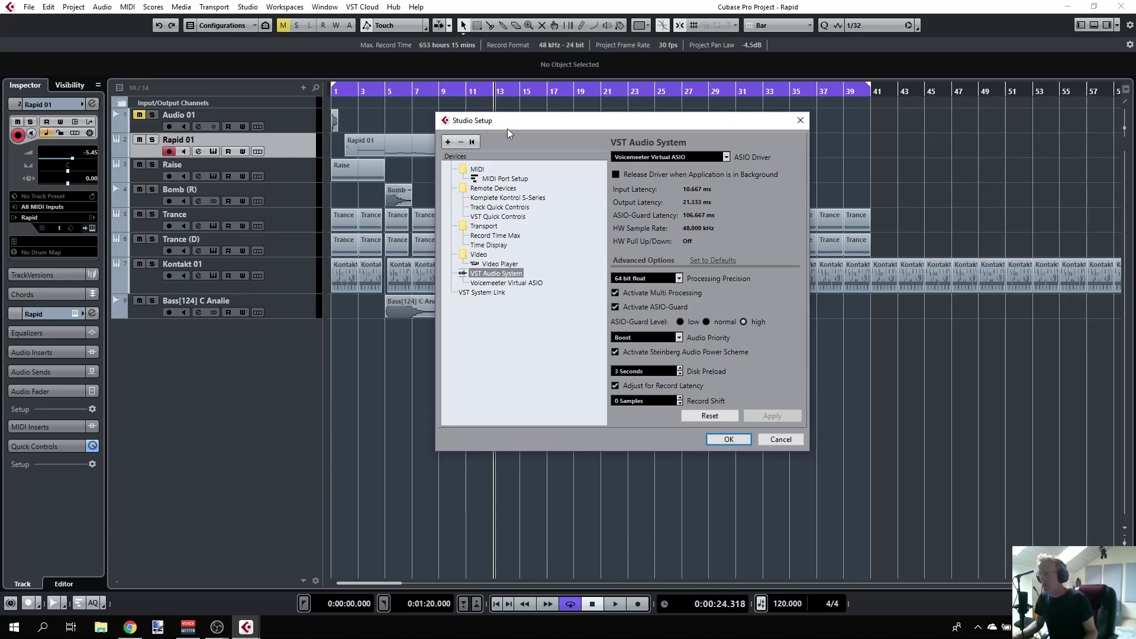
pyautogui.click(663, 158)
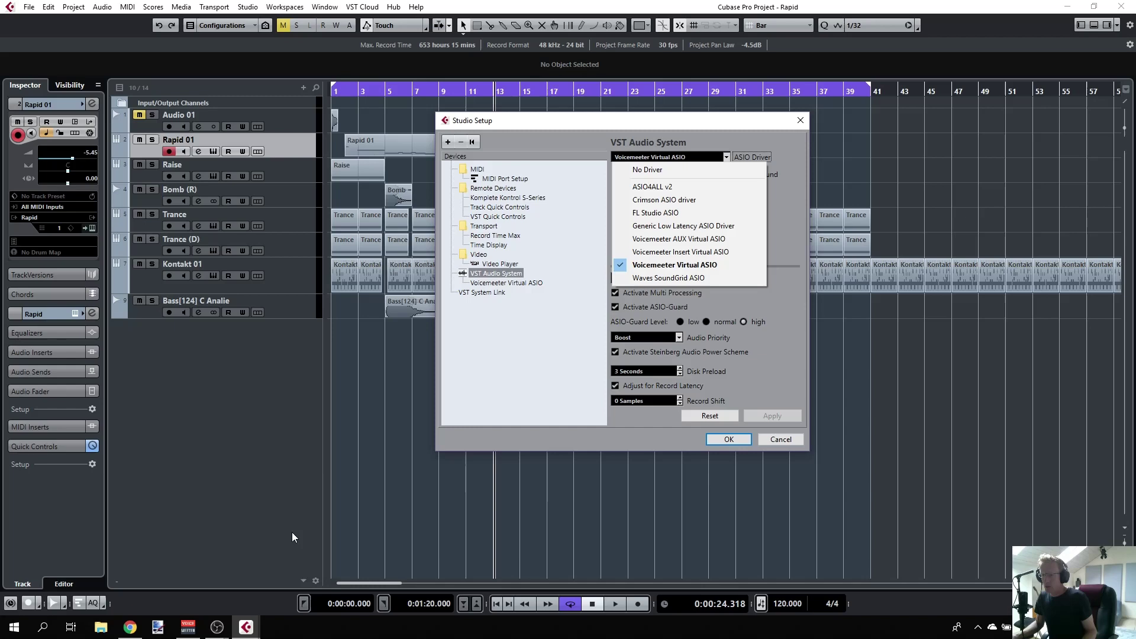
pyautogui.click(186, 629)
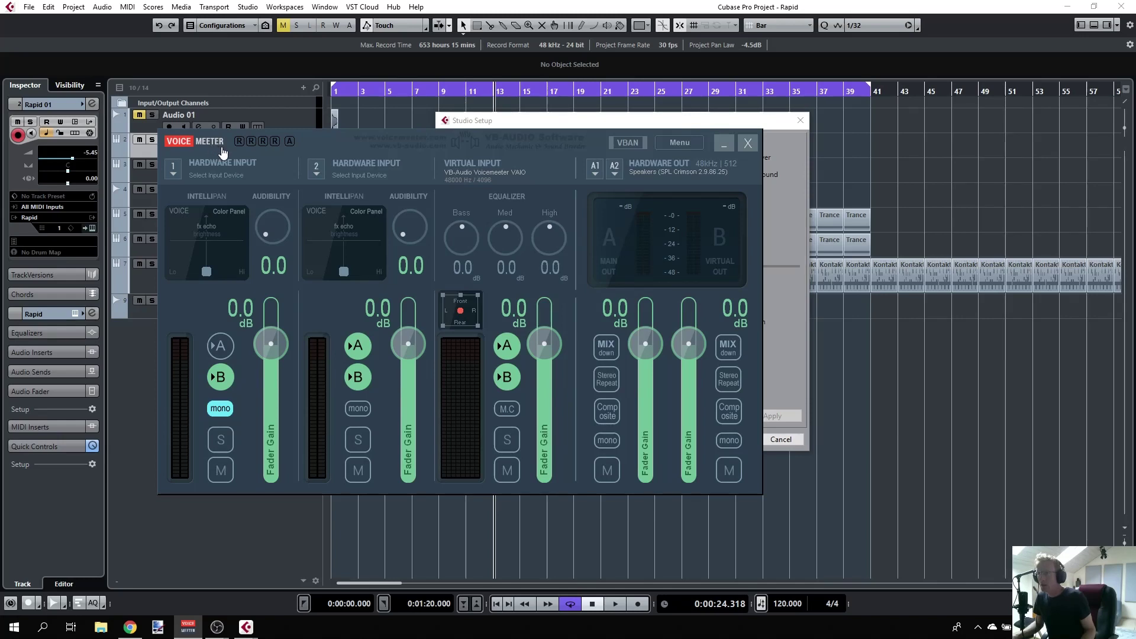
# - Review Voicemeeter's Hardware Input 1 device list, leaving the input unchanged
pyautogui.click(178, 171)
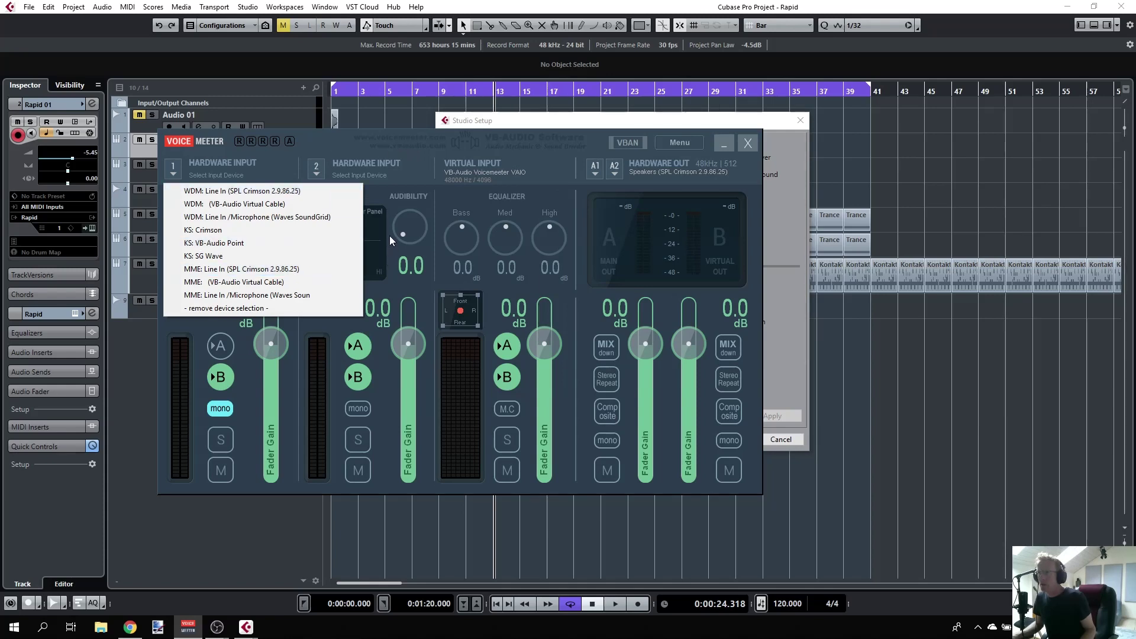
pyautogui.click(425, 137)
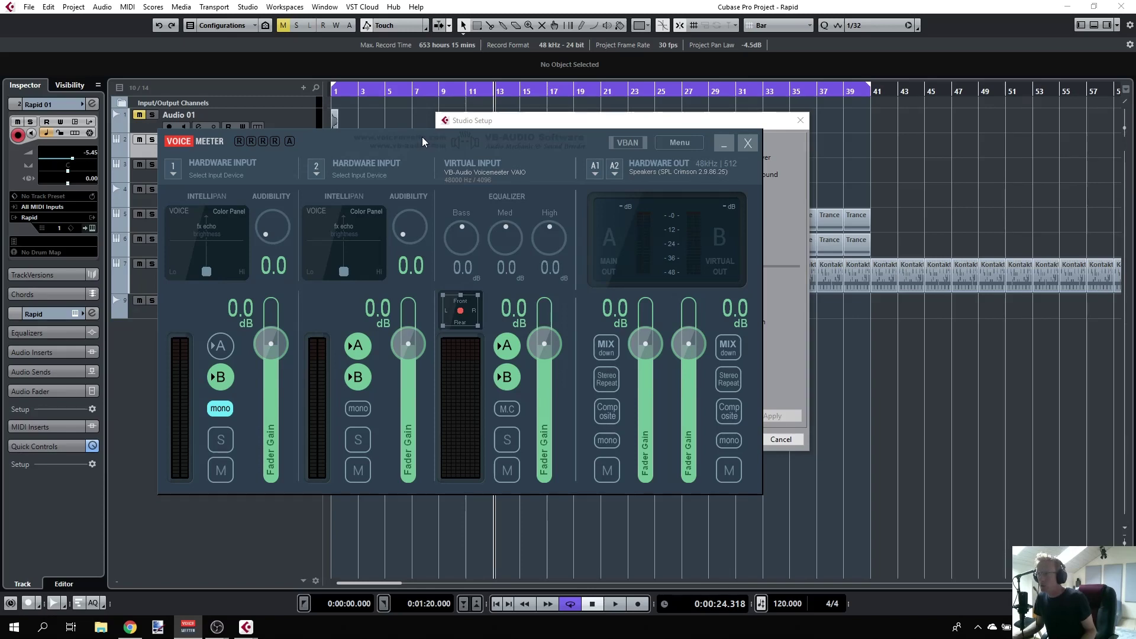
pyautogui.click(522, 119)
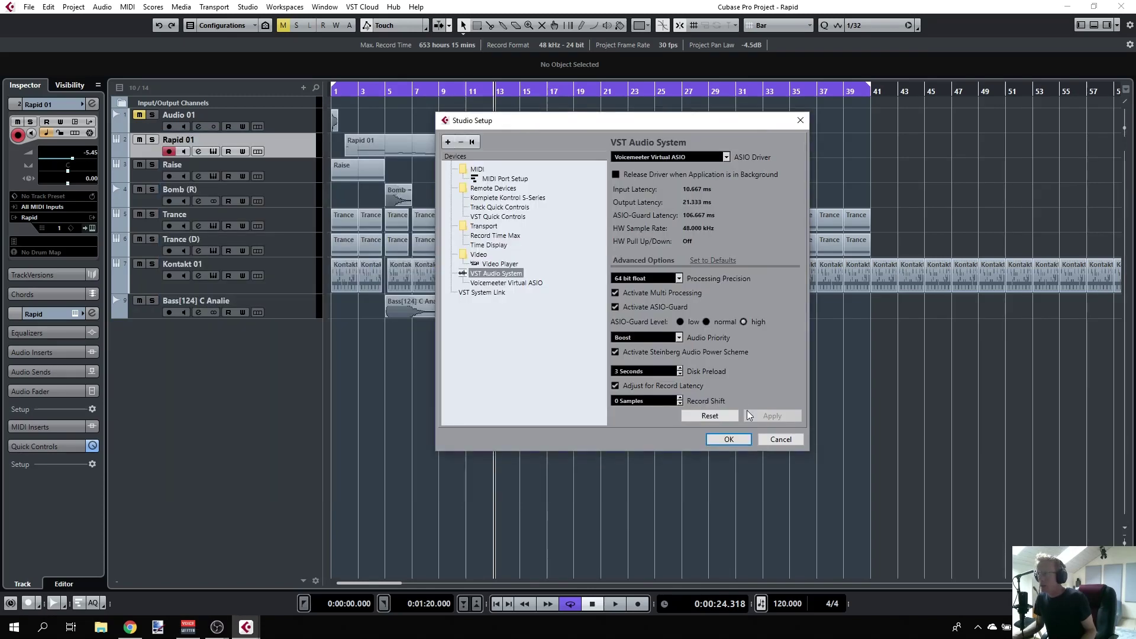
pyautogui.click(189, 629)
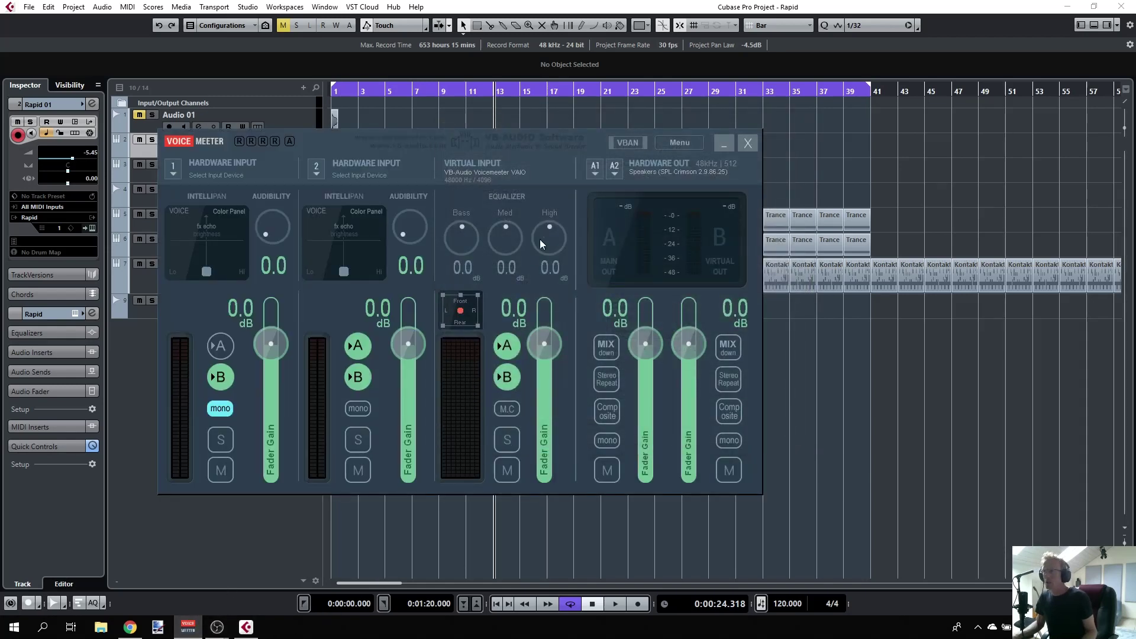
# - Keep the A1 output on the SPL Crimson speakers and close the Neutron Elements plugin window
pyautogui.click(595, 172)
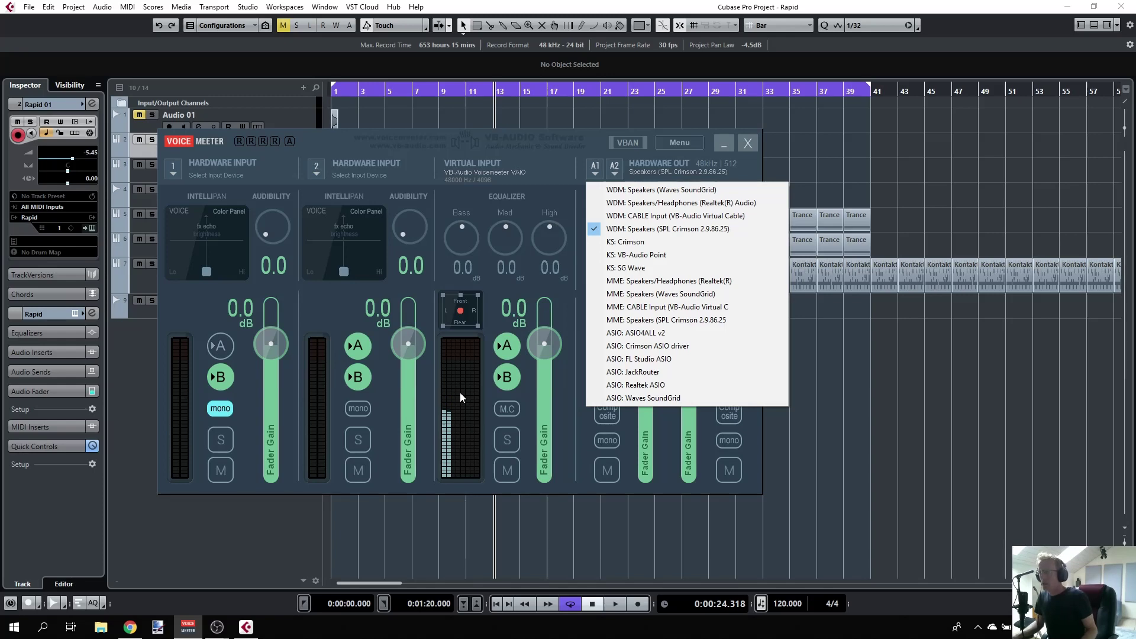
pyautogui.click(219, 631)
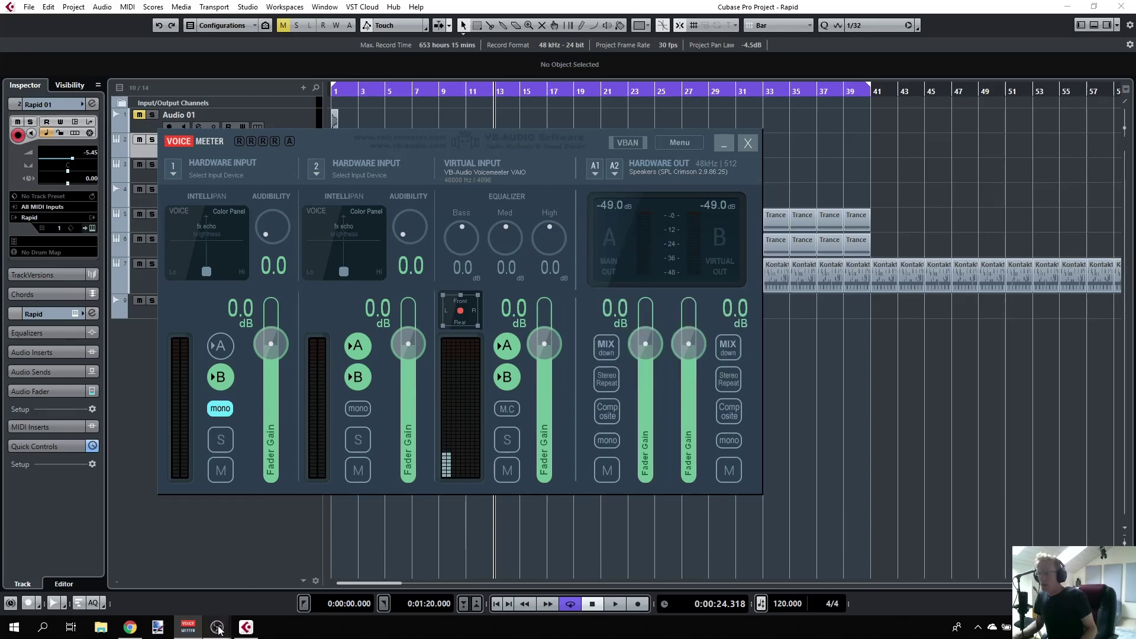
pyautogui.click(193, 582)
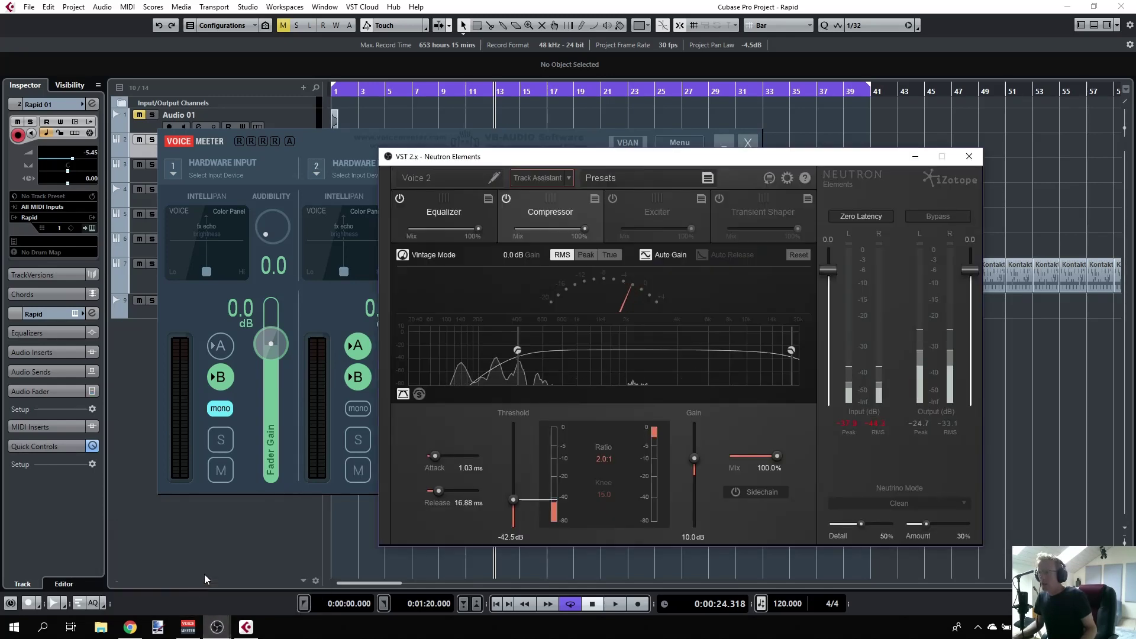
pyautogui.click(968, 156)
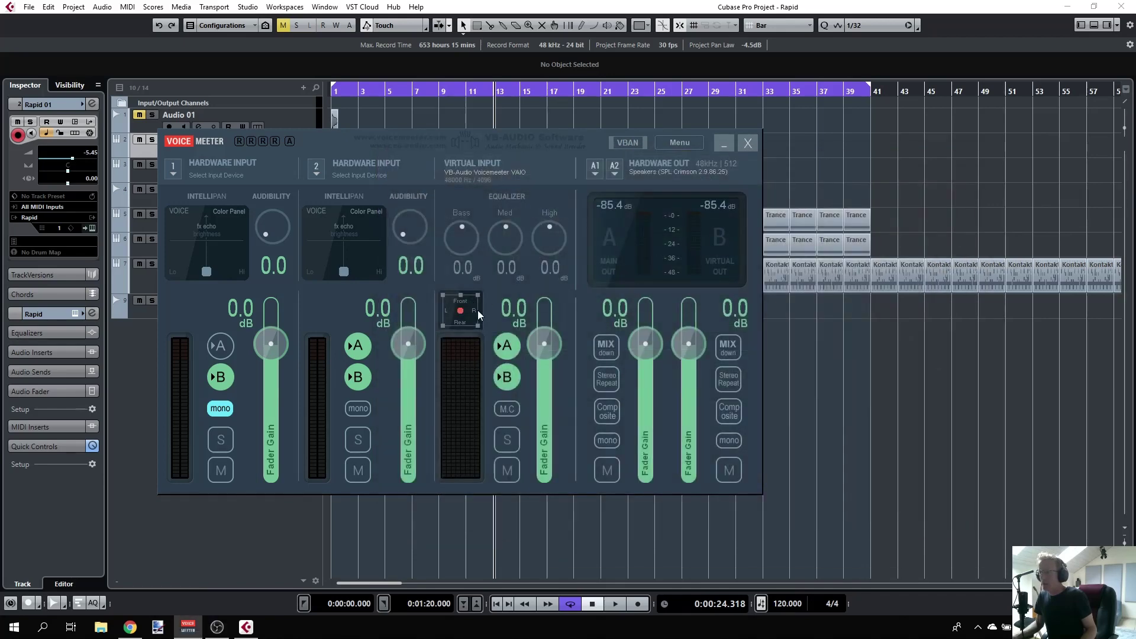
# - Verify the OBS Audio Input Capture source uses the VoiceMeeter Output device, closing its properties unchanged
pyautogui.click(217, 628)
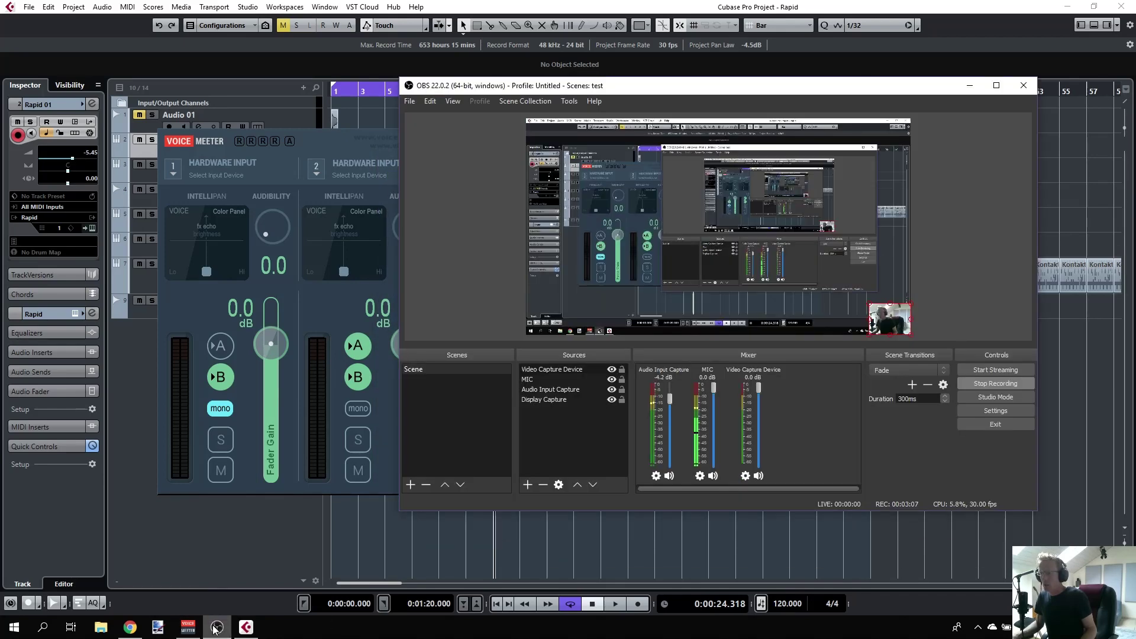
pyautogui.rightClick(672, 374)
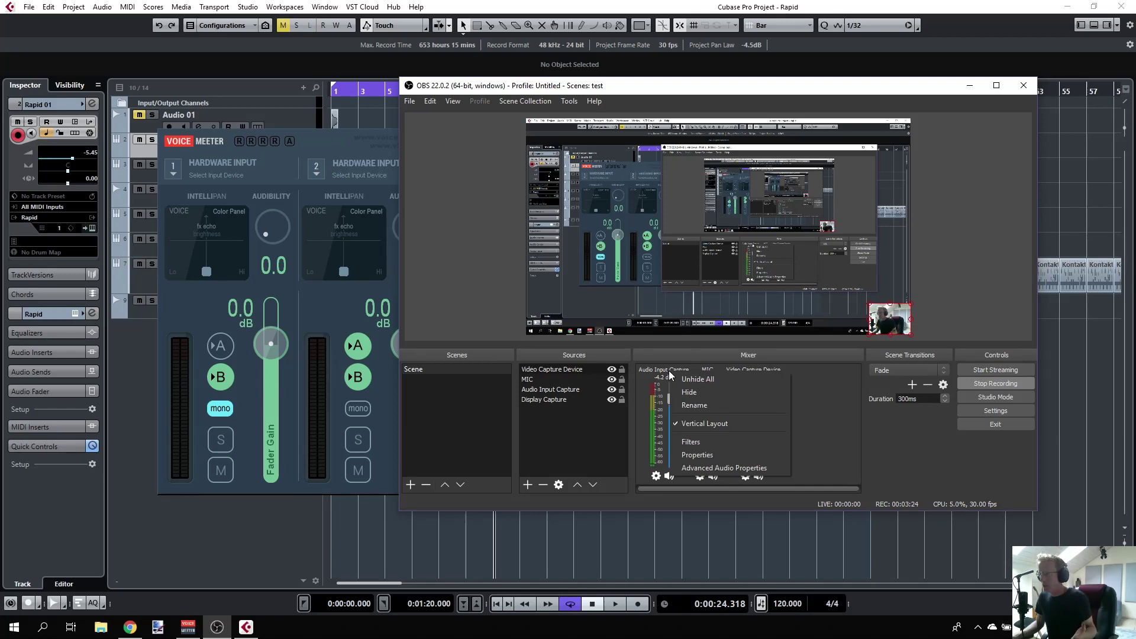
pyautogui.click(689, 454)
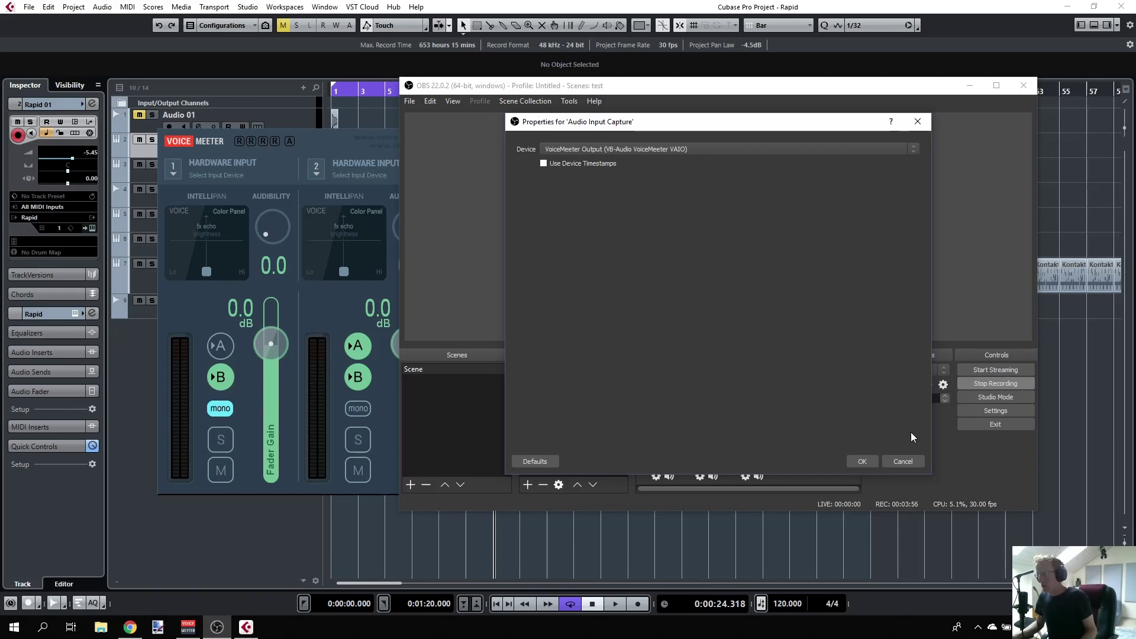
pyautogui.click(902, 461)
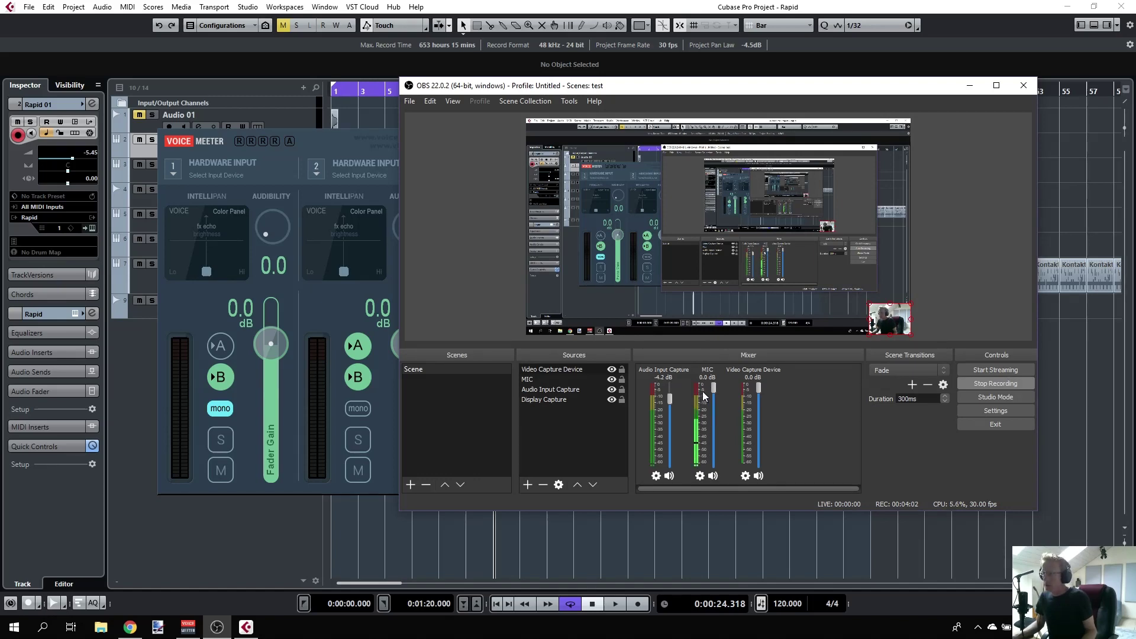
pyautogui.rightClick(704, 373)
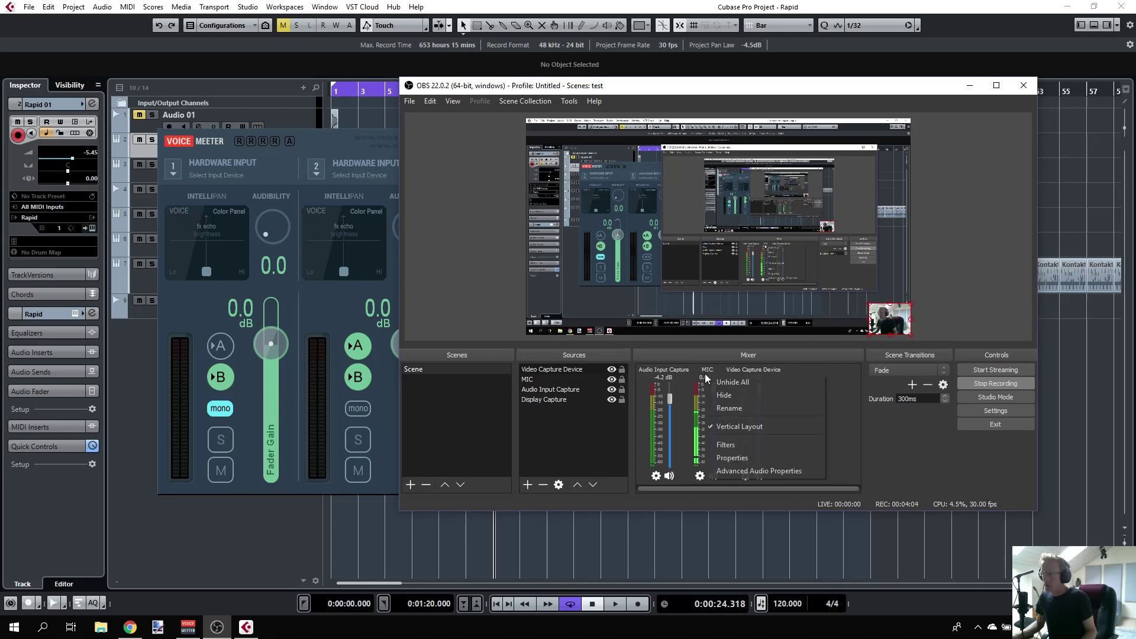
pyautogui.click(725, 459)
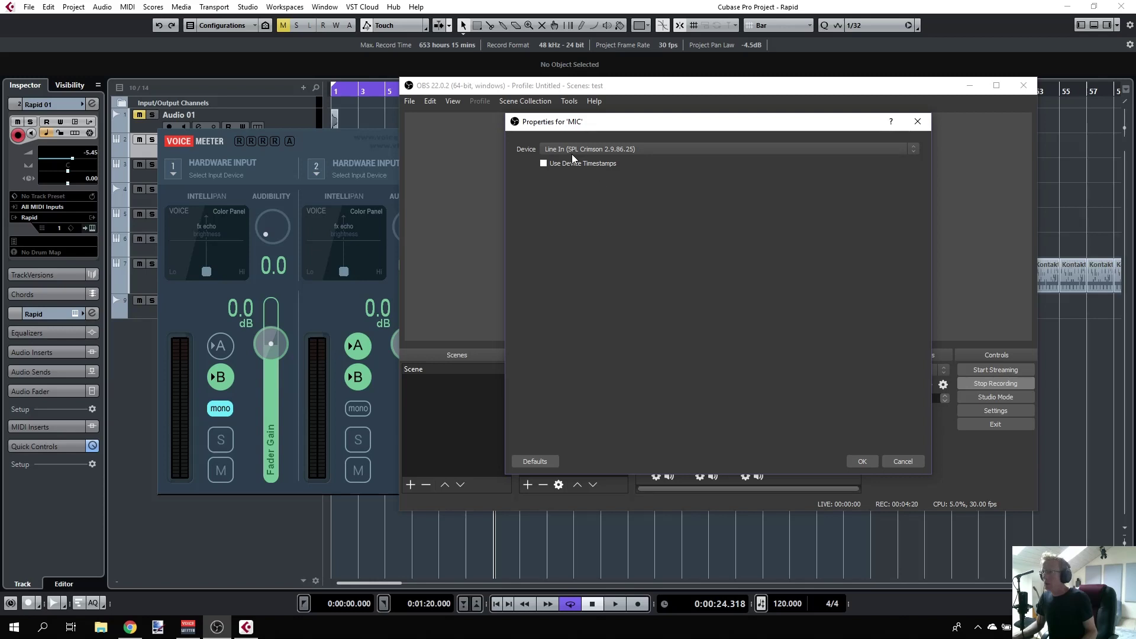
pyautogui.click(904, 456)
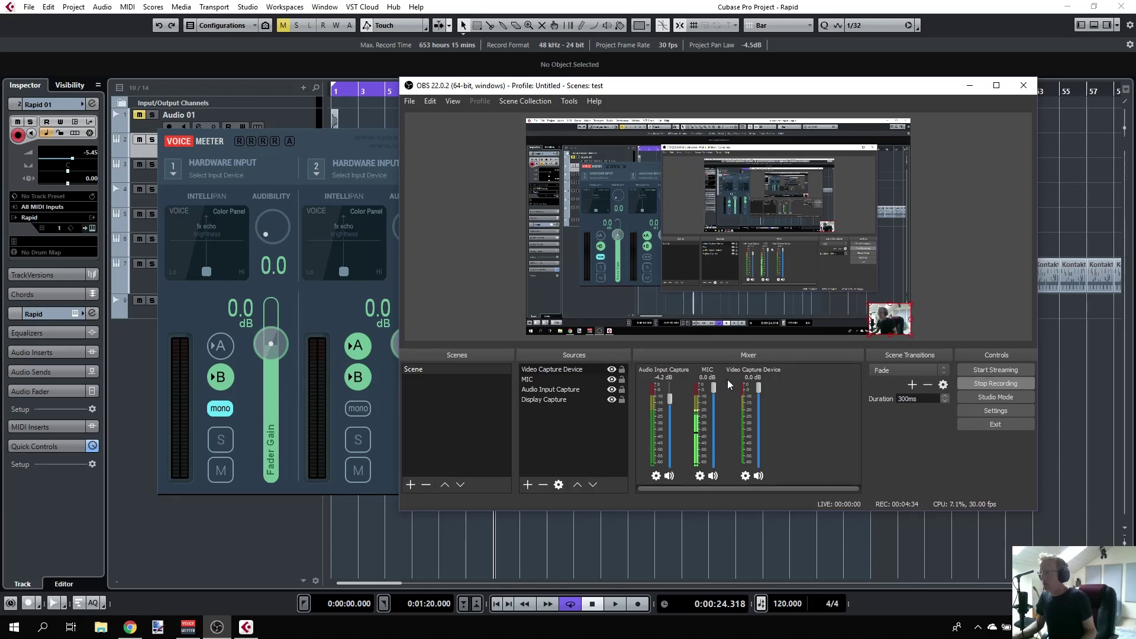
pyautogui.click(550, 370)
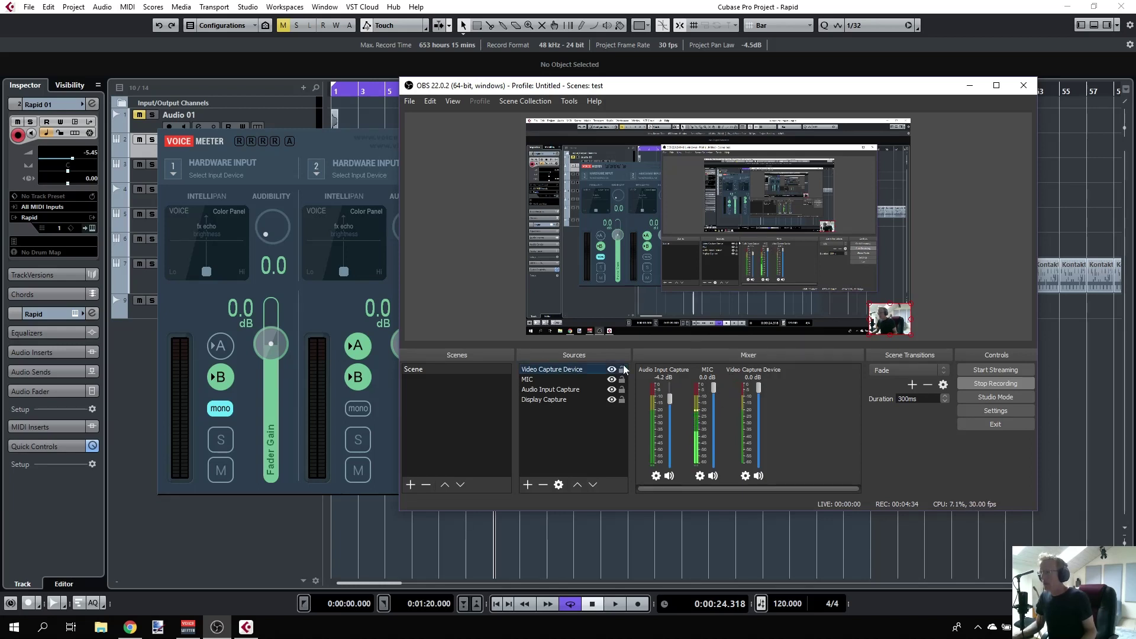
# - Add an Audio Input Capture 2 source with a chosen input device, then choose to remove it
pyautogui.click(525, 483)
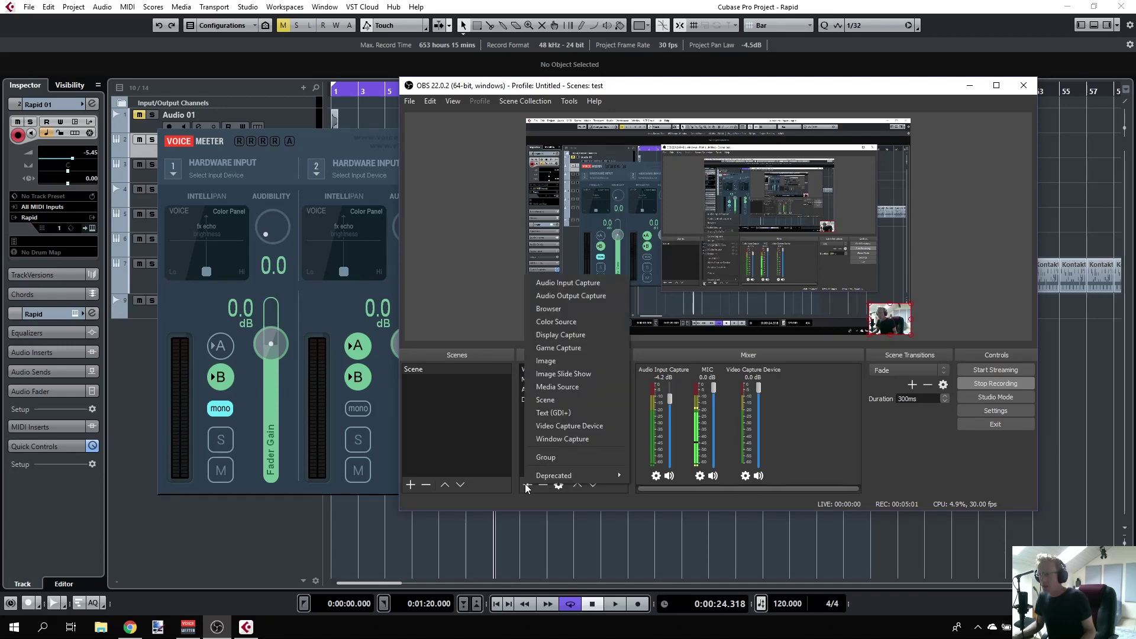
pyautogui.click(552, 282)
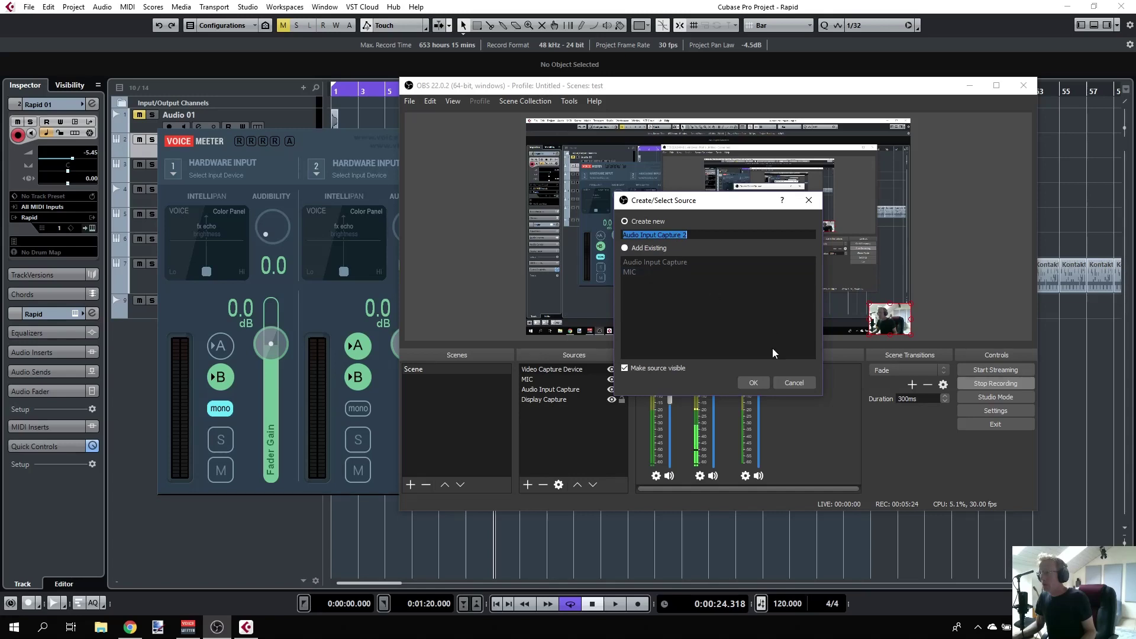
pyautogui.click(756, 382)
pyautogui.click(590, 148)
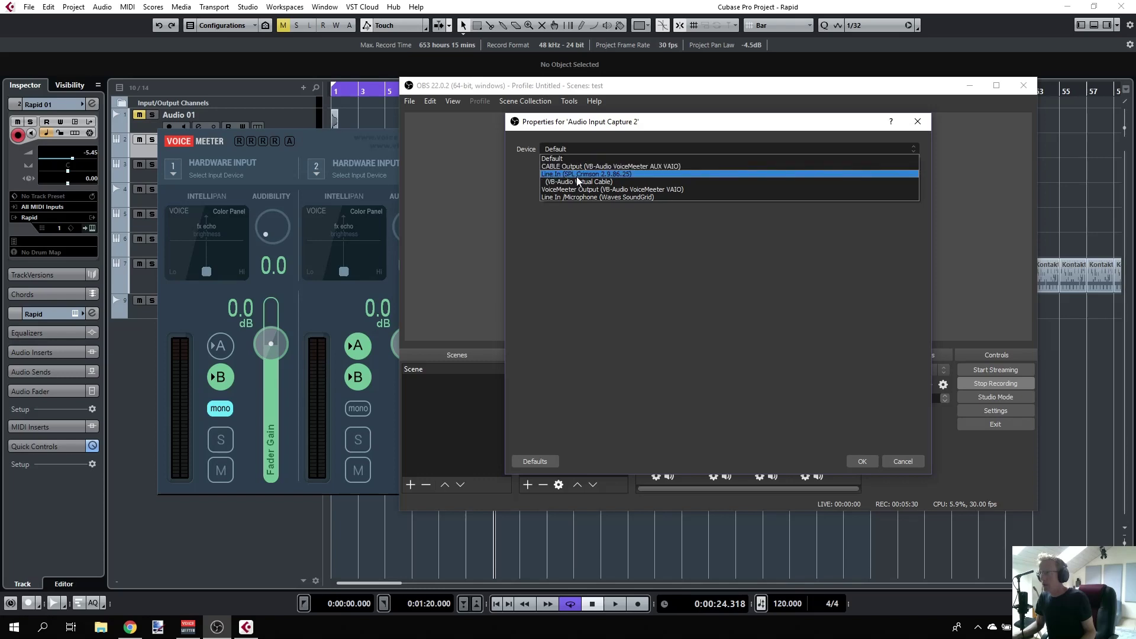
pyautogui.click(897, 460)
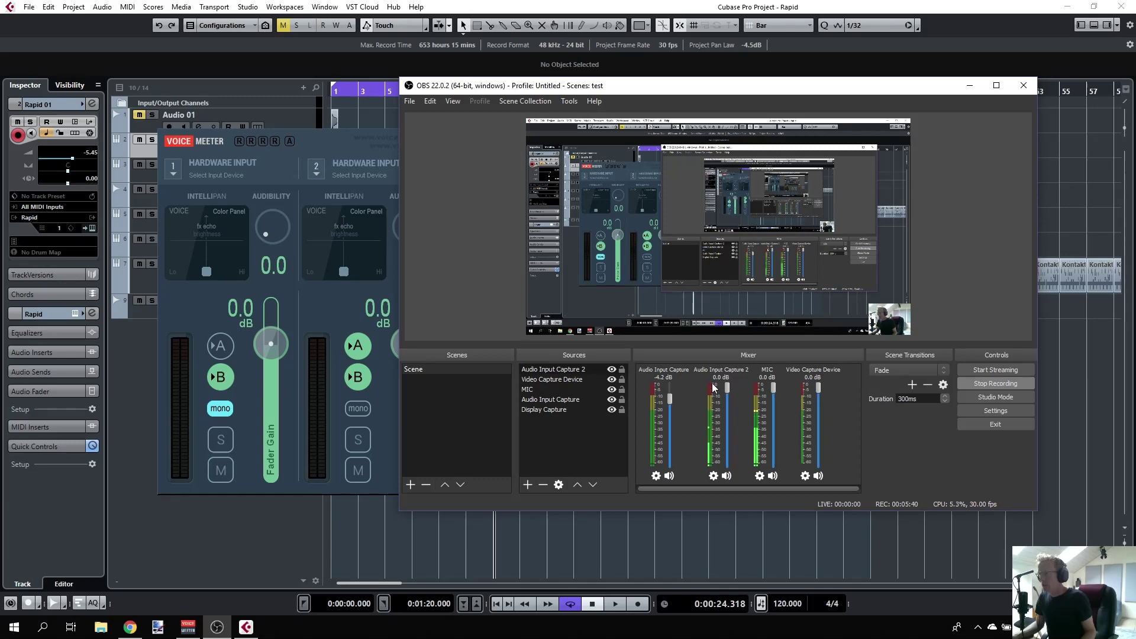
pyautogui.rightClick(579, 370)
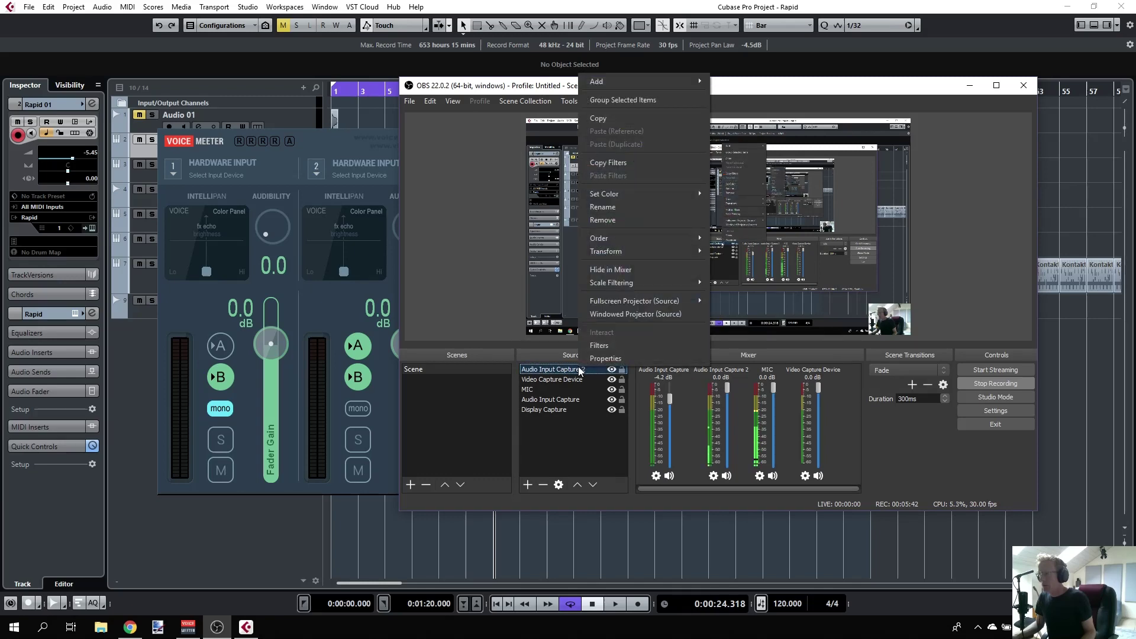
pyautogui.click(603, 221)
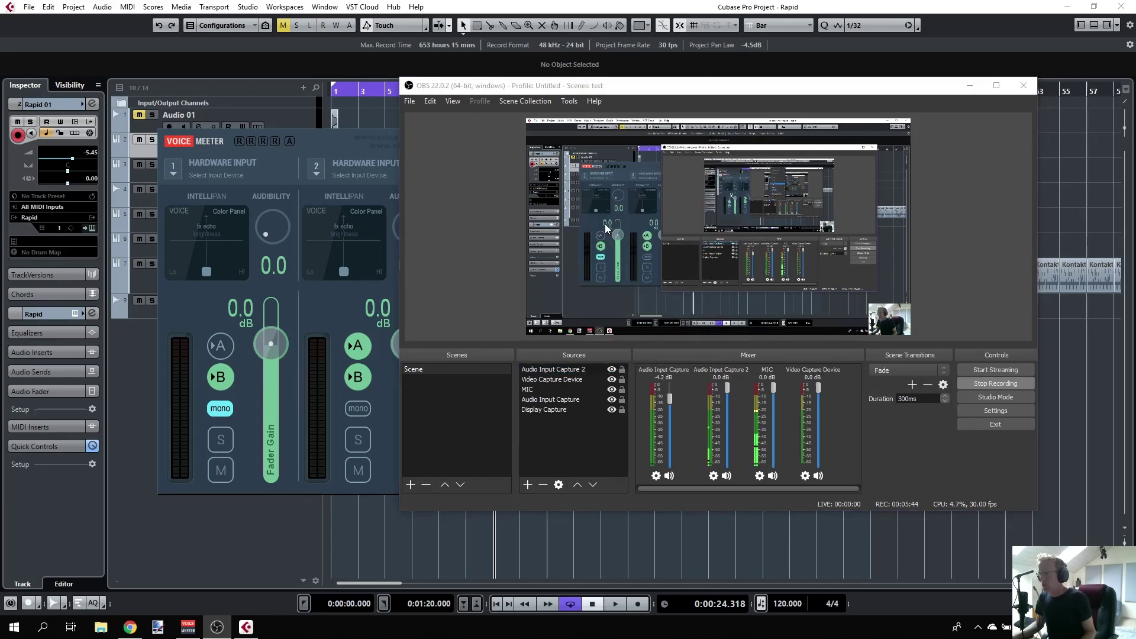
# - Confirm removing Audio Input Capture 2, leaving the test scene's original four sources
pyautogui.click(768, 316)
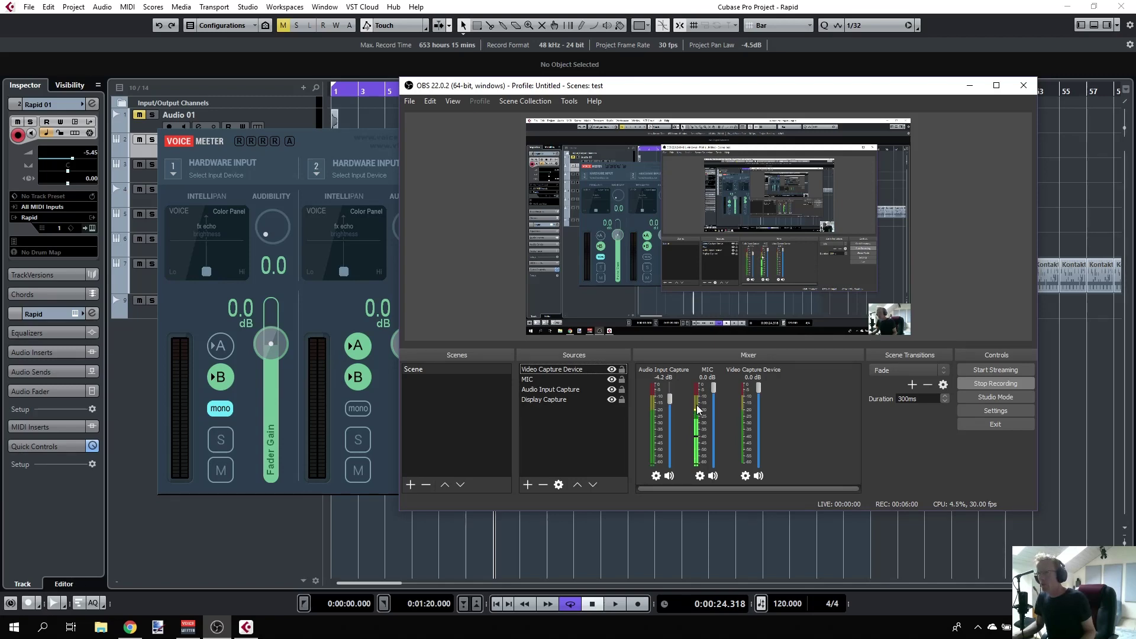
pyautogui.rightClick(705, 402)
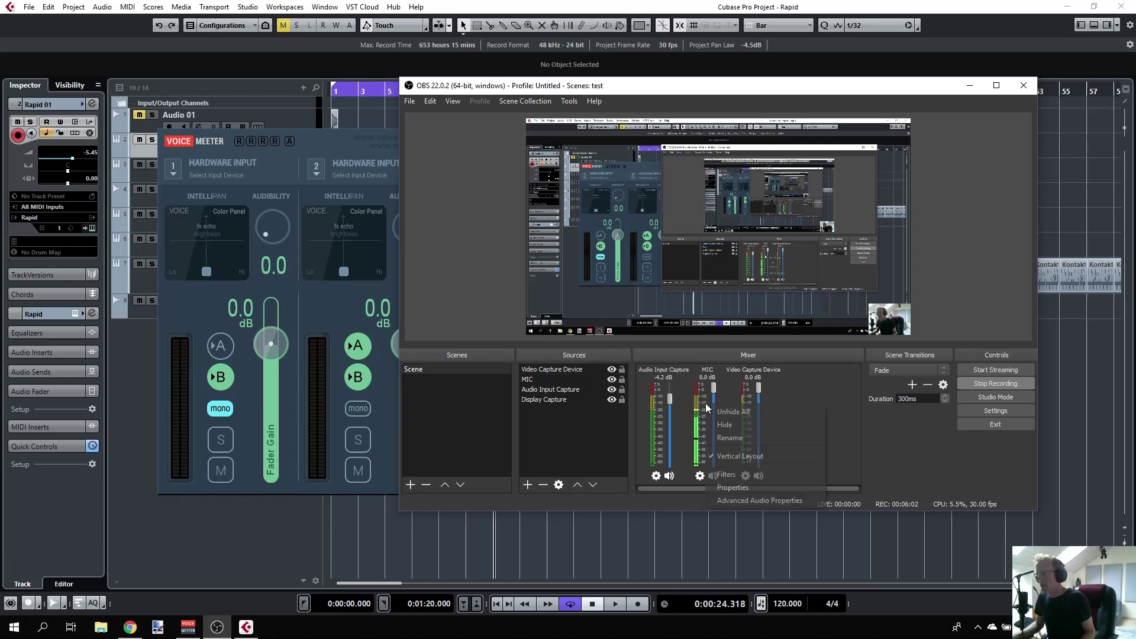
pyautogui.click(733, 473)
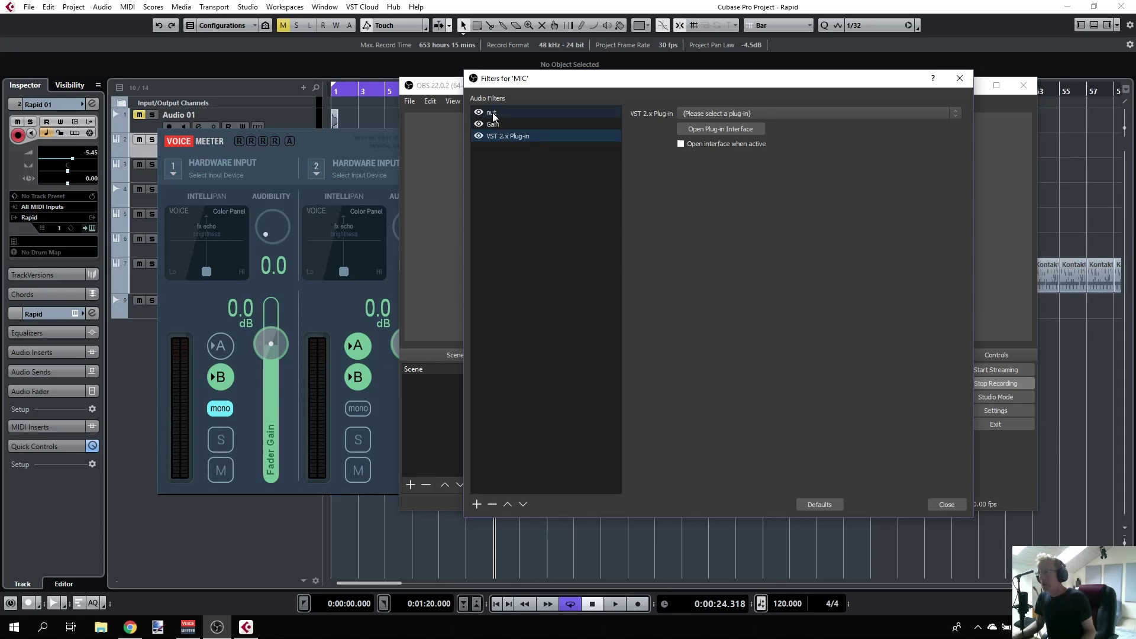
pyautogui.click(544, 115)
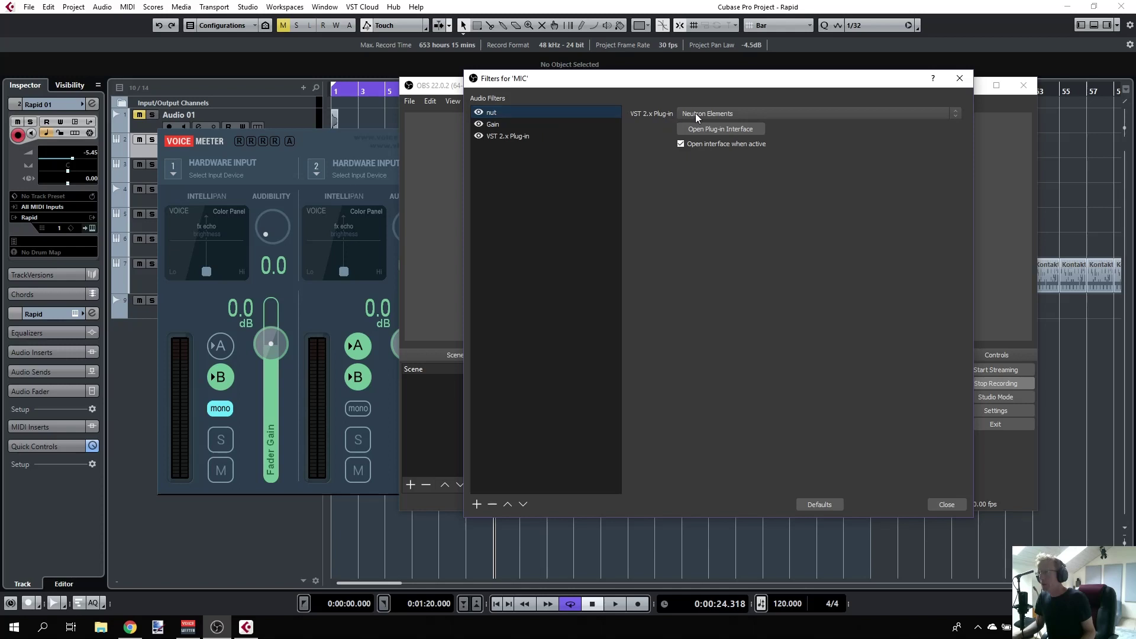
pyautogui.click(476, 504)
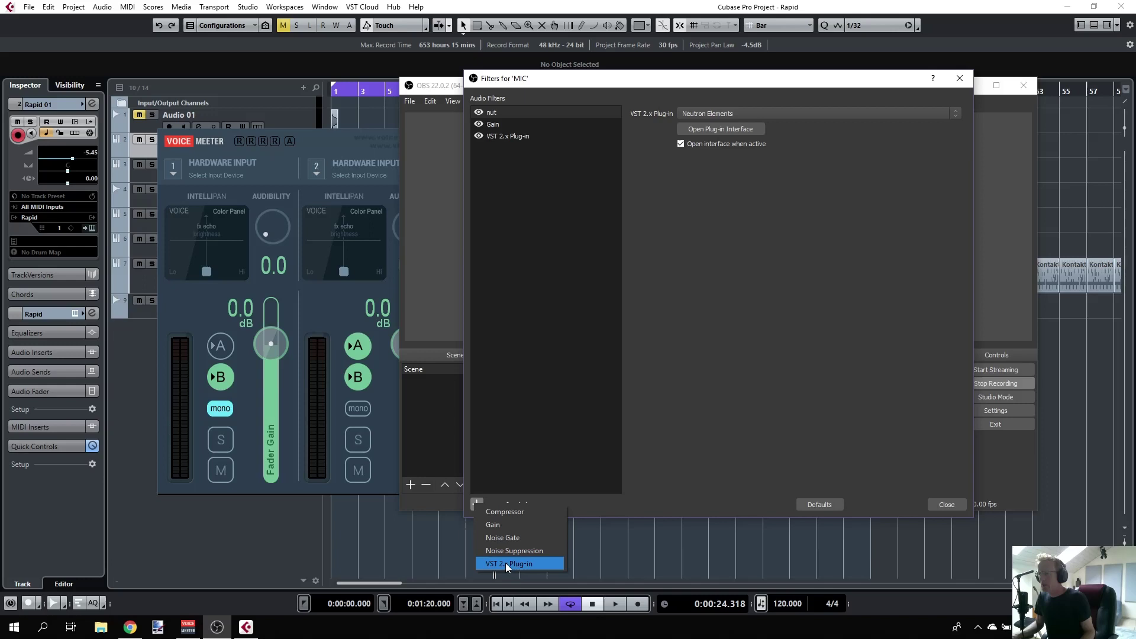
pyautogui.click(693, 205)
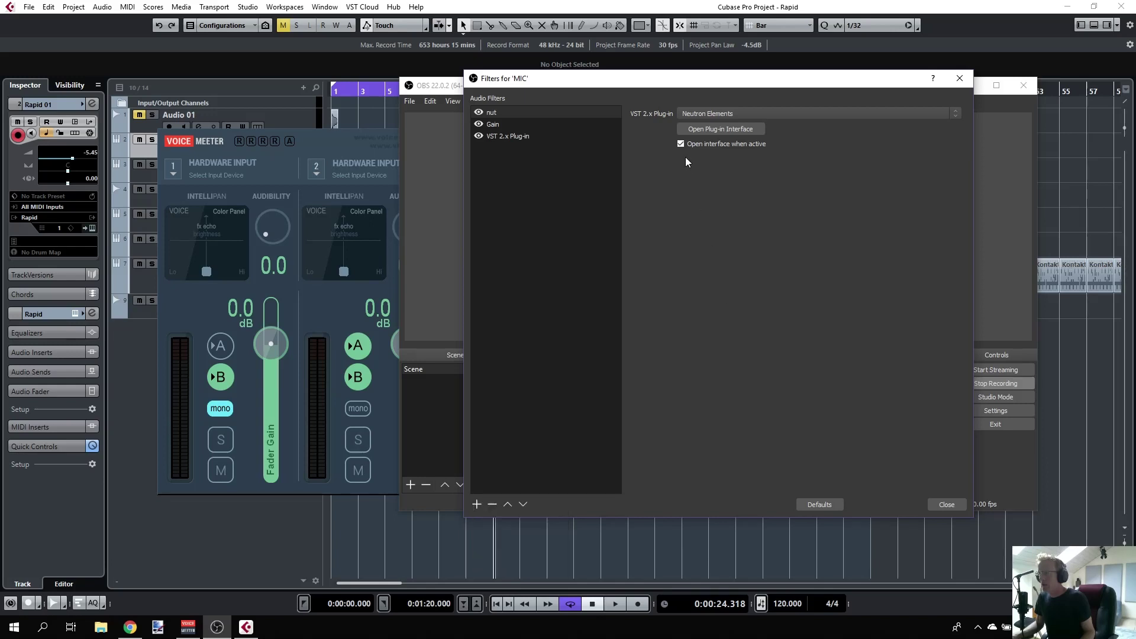
pyautogui.click(707, 114)
pyautogui.click(705, 112)
pyautogui.click(524, 137)
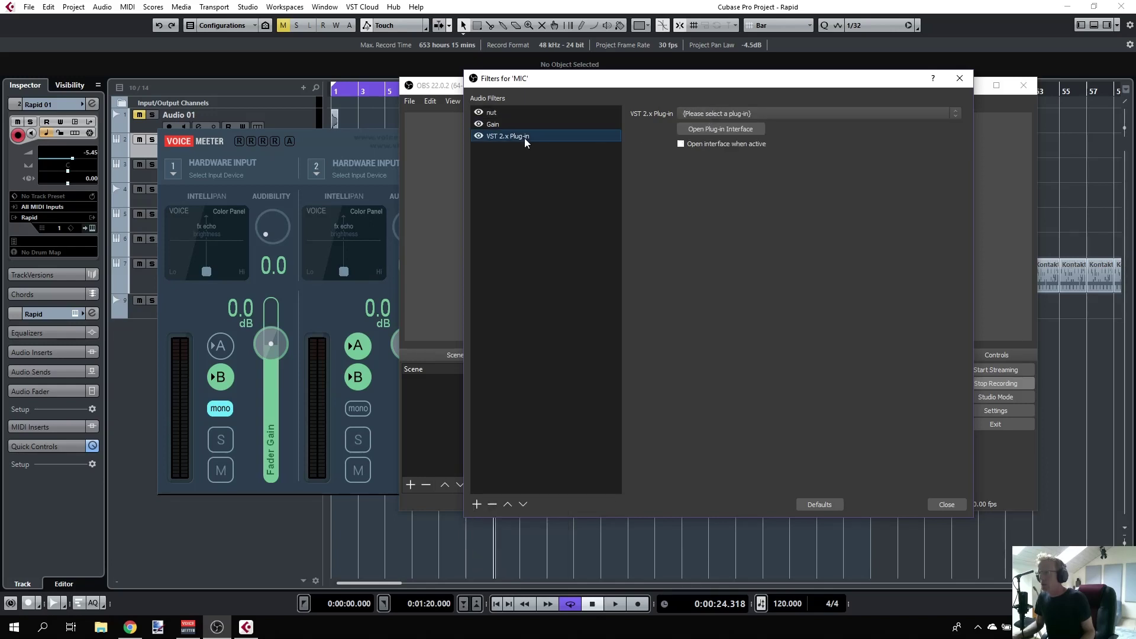
pyautogui.click(701, 114)
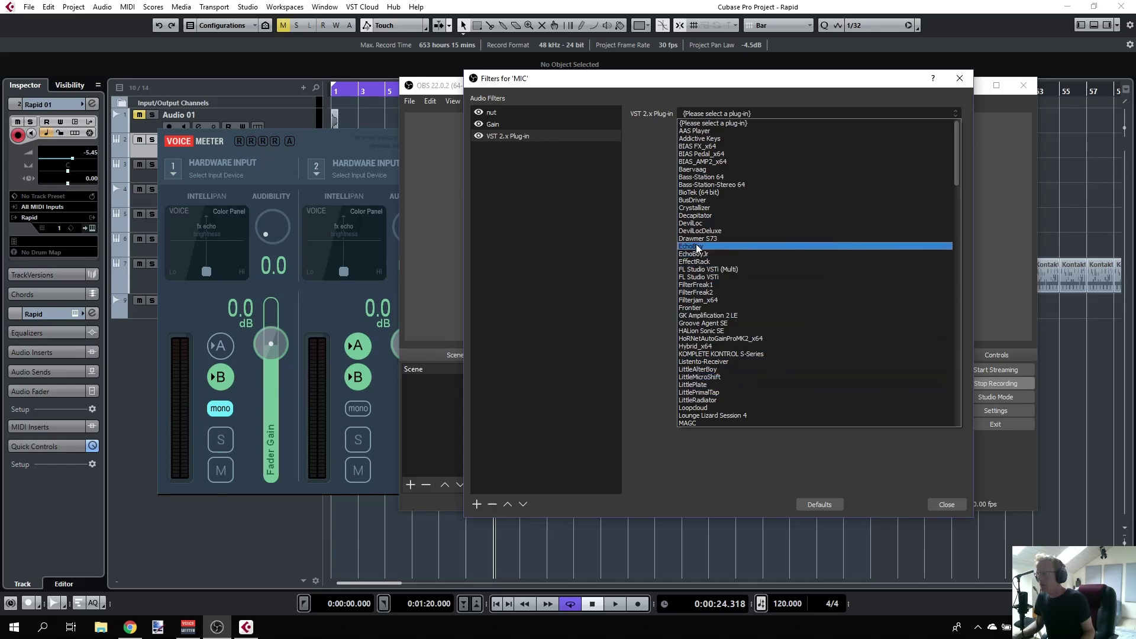
pyautogui.click(645, 142)
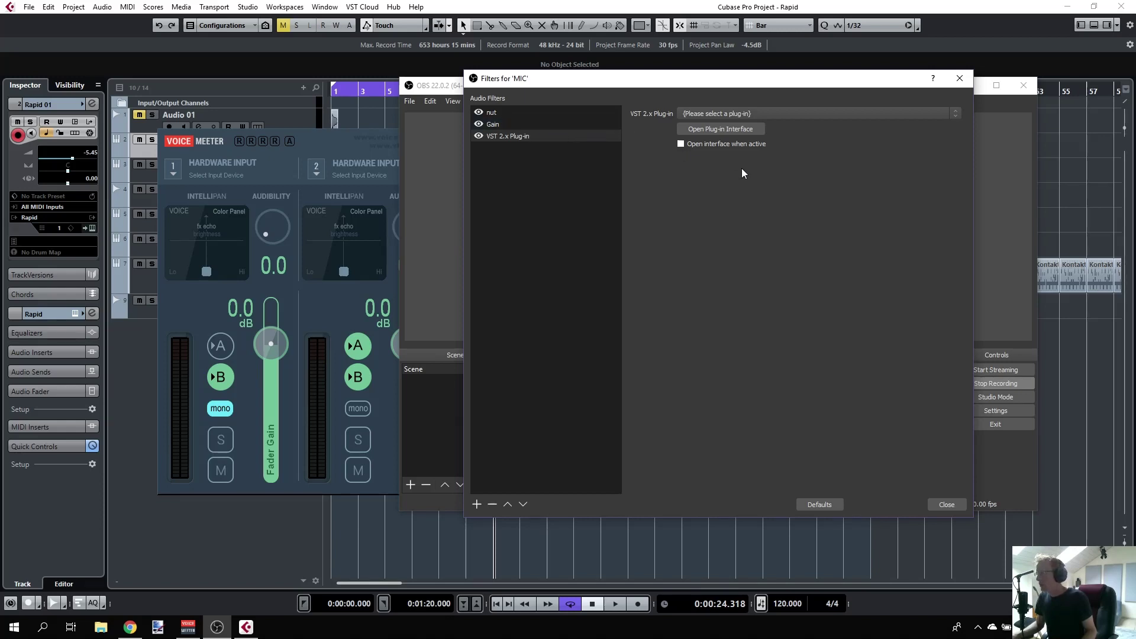
pyautogui.click(946, 505)
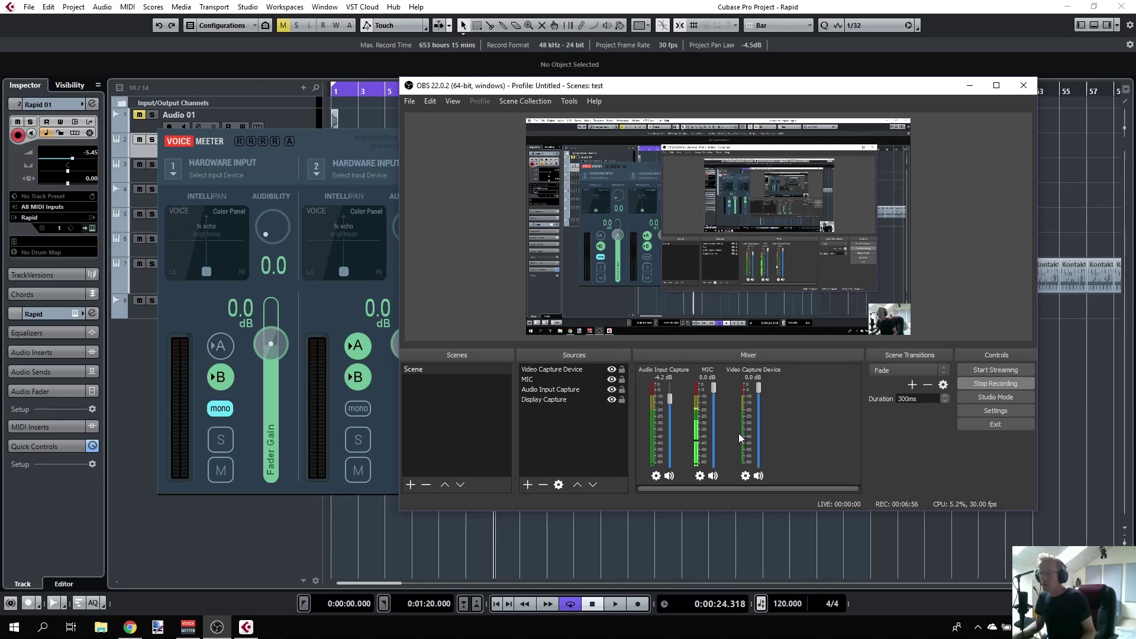
# - Switch through Cubase and the Voicemeeter mixer, then bring the recording OBS window forward
pyautogui.click(245, 628)
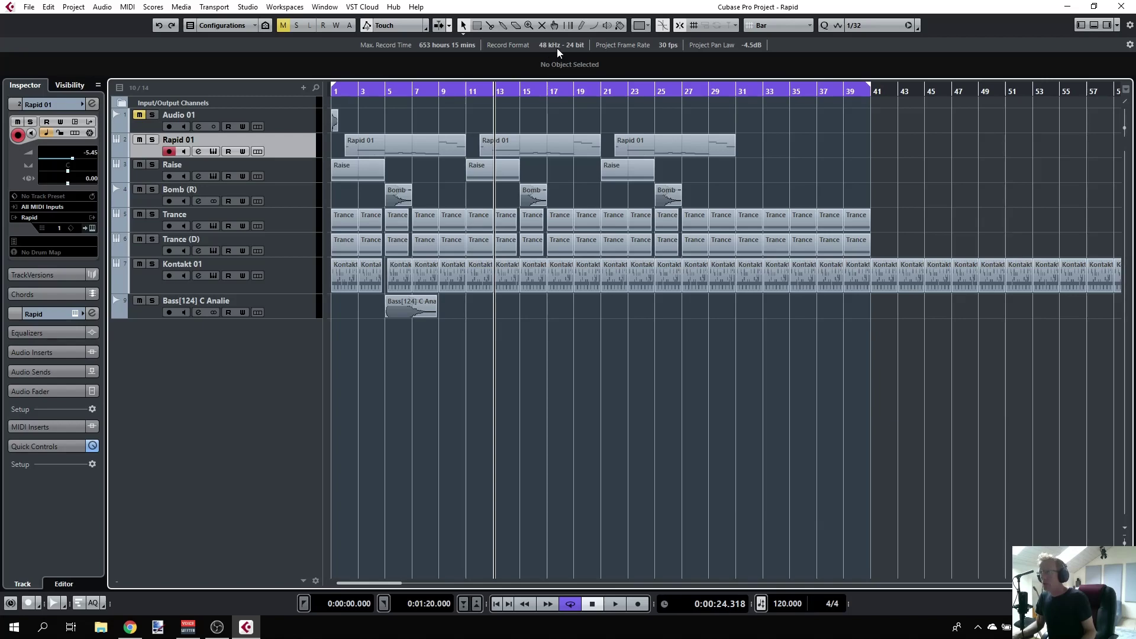
pyautogui.click(188, 628)
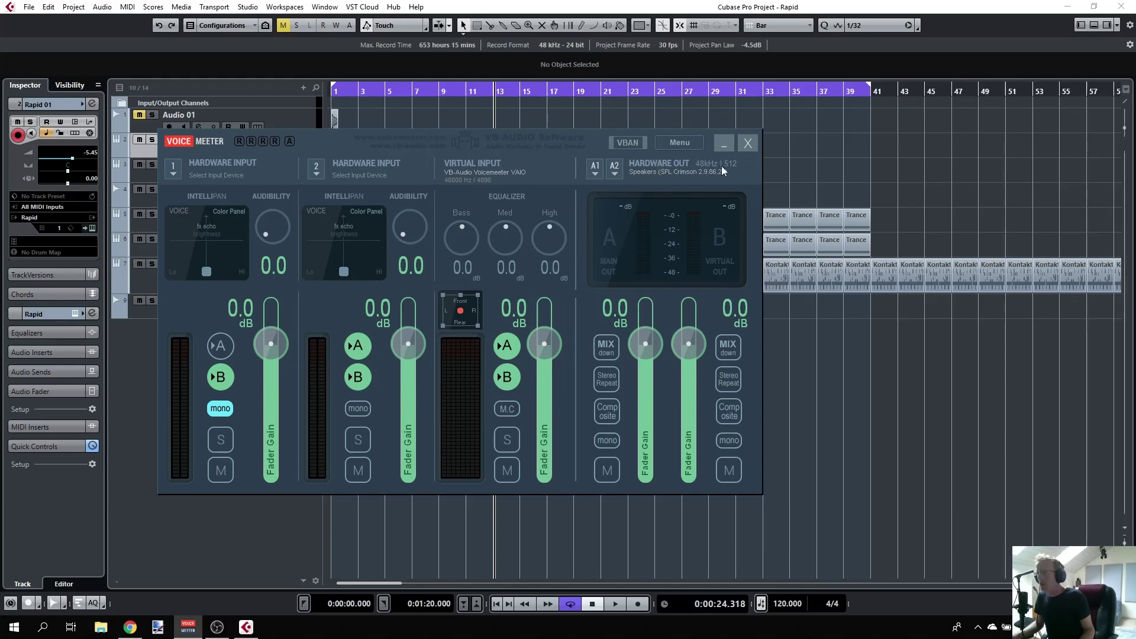
pyautogui.click(217, 627)
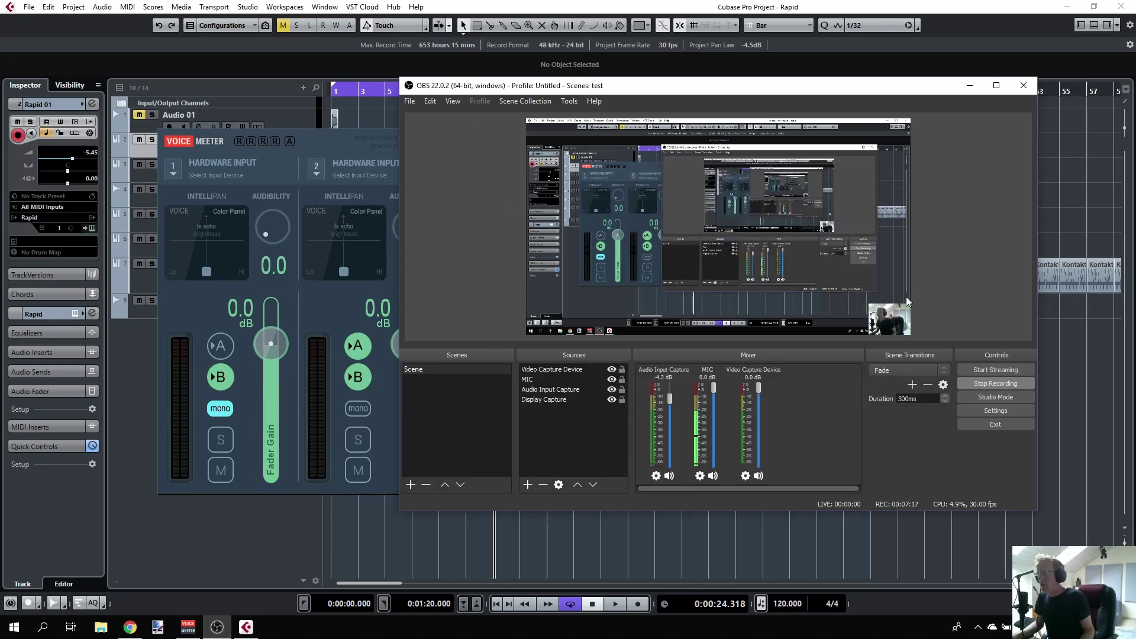
# - Check the 48 kHz stereo audio settings in OBS Settings, then view the Stream page
pyautogui.click(983, 411)
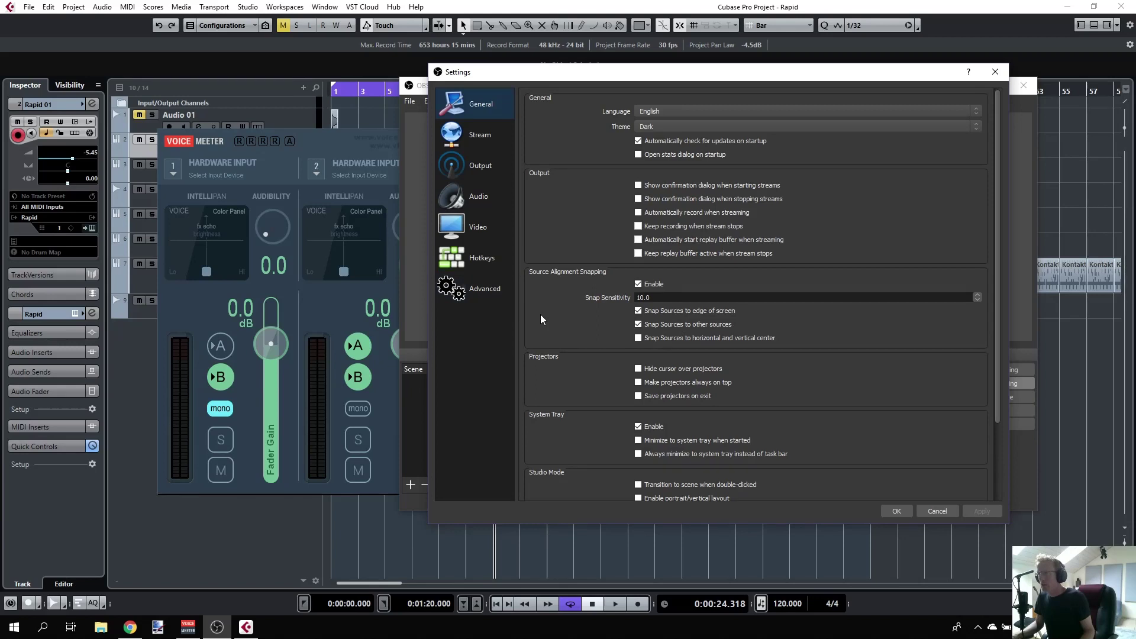
pyautogui.click(474, 200)
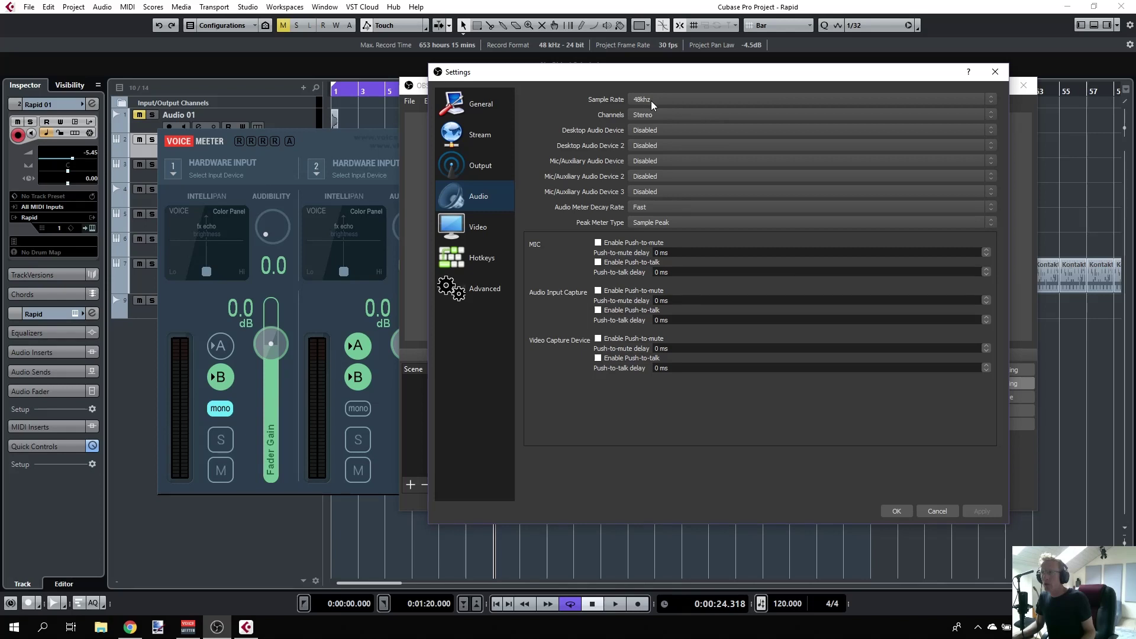
pyautogui.click(482, 135)
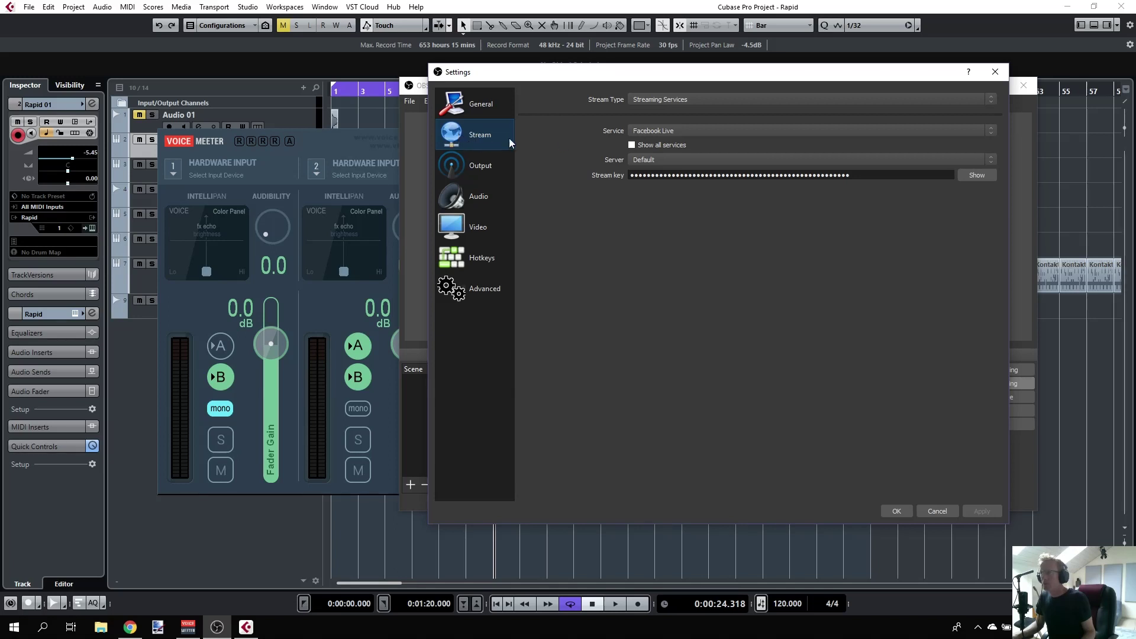
# - Keep Streaming Services as the stream type and Facebook Live as the streaming service
pyautogui.click(686, 98)
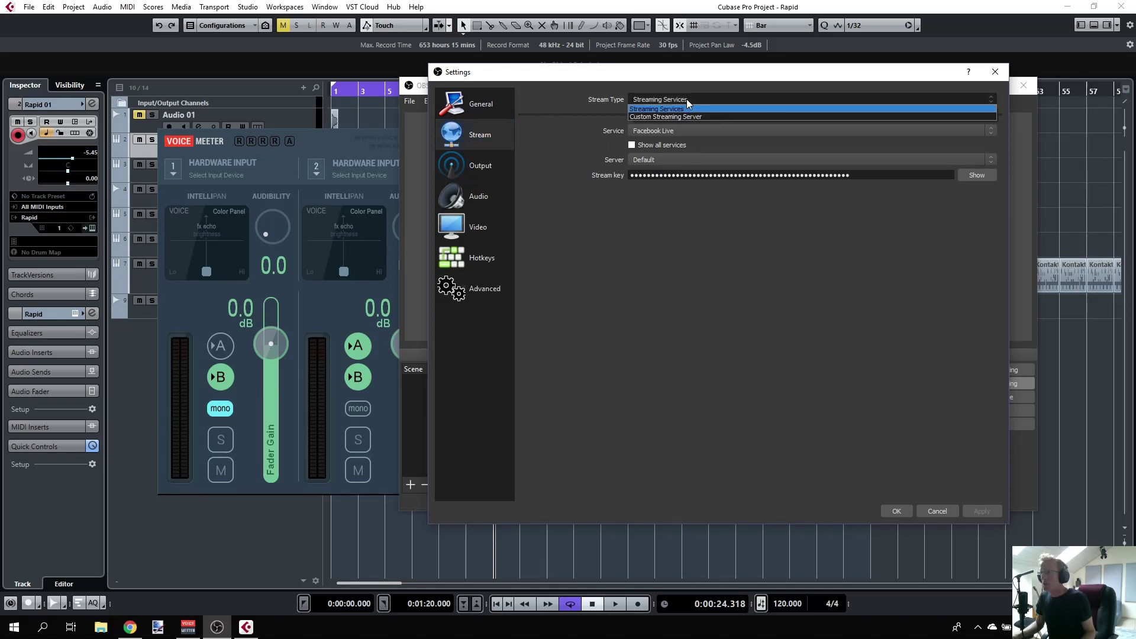
pyautogui.click(686, 98)
pyautogui.click(651, 129)
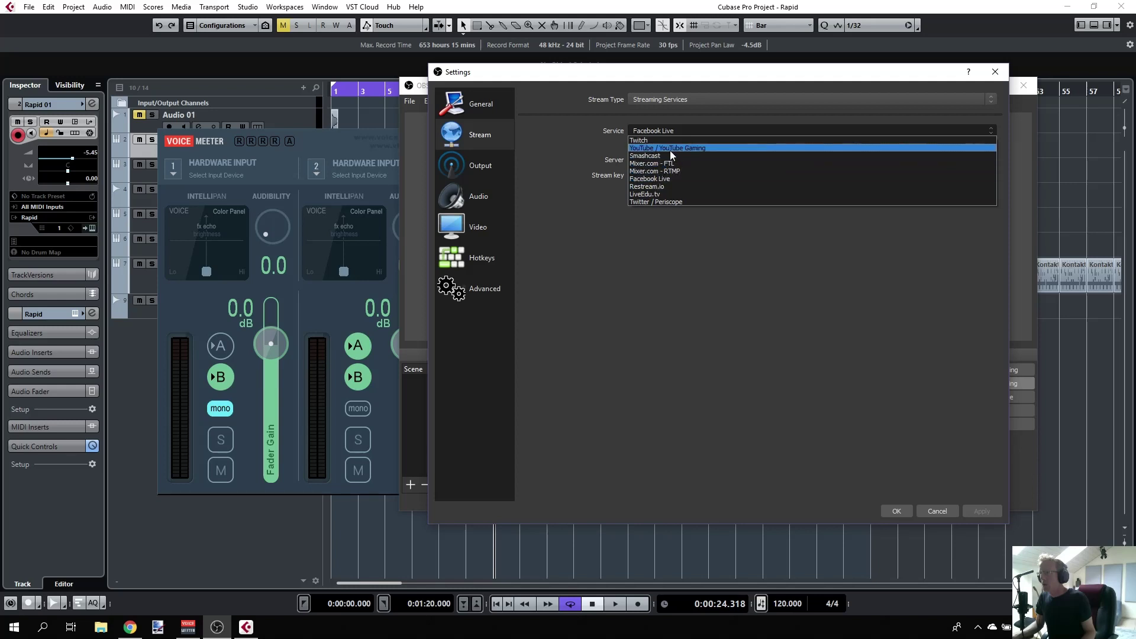
pyautogui.click(580, 144)
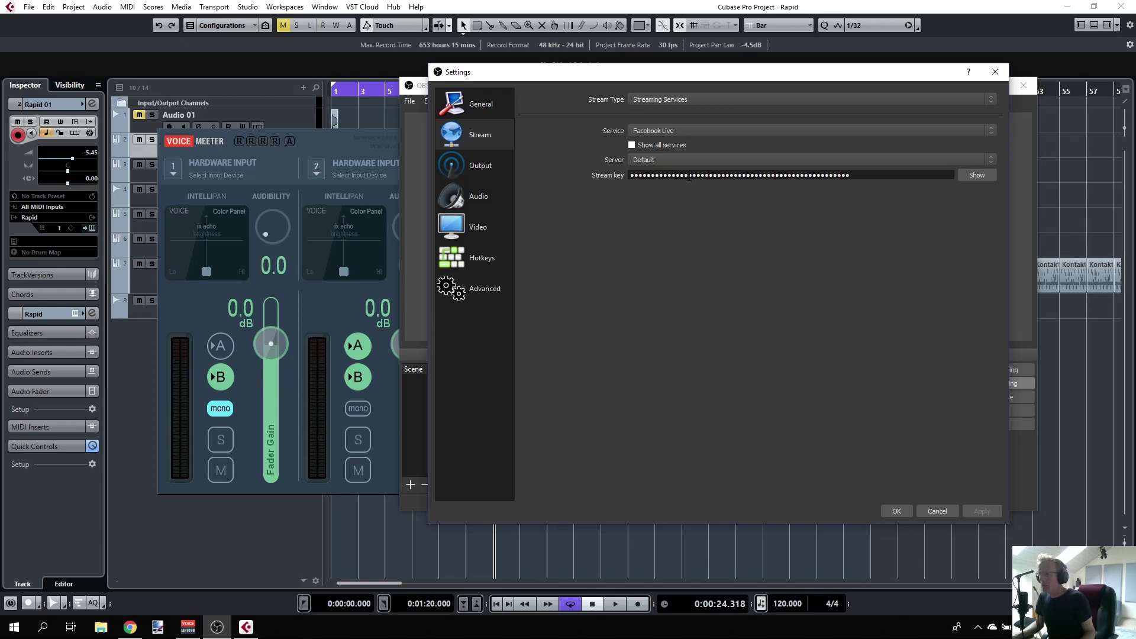
# - Open facebook.com in a new Chrome tab
pyautogui.click(130, 627)
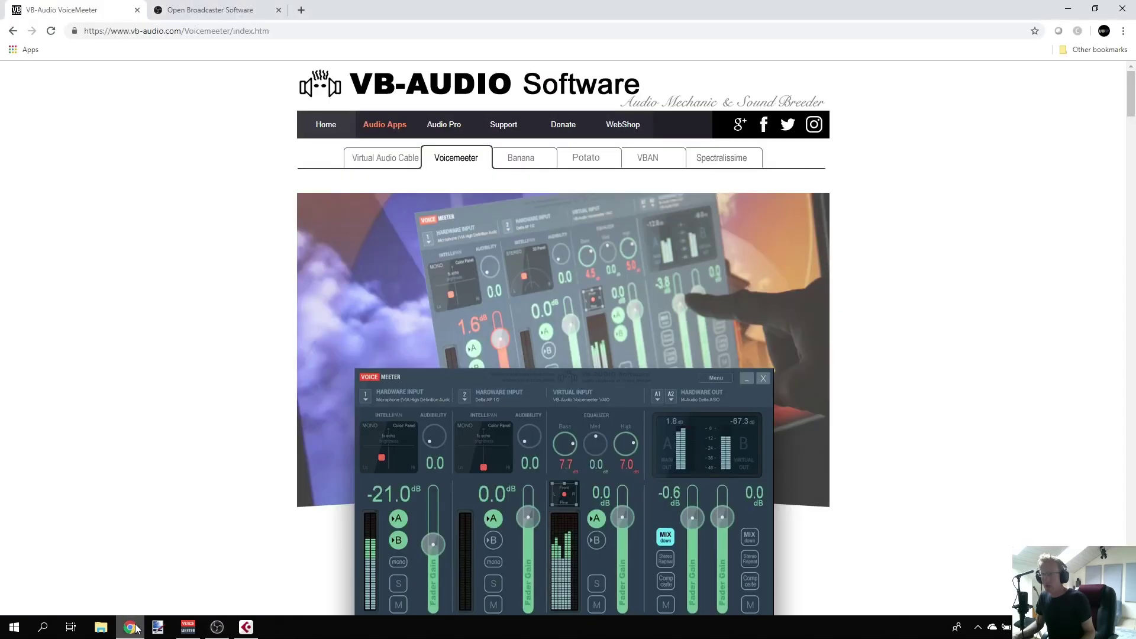
pyautogui.click(301, 10)
pyautogui.write('facebook.com')
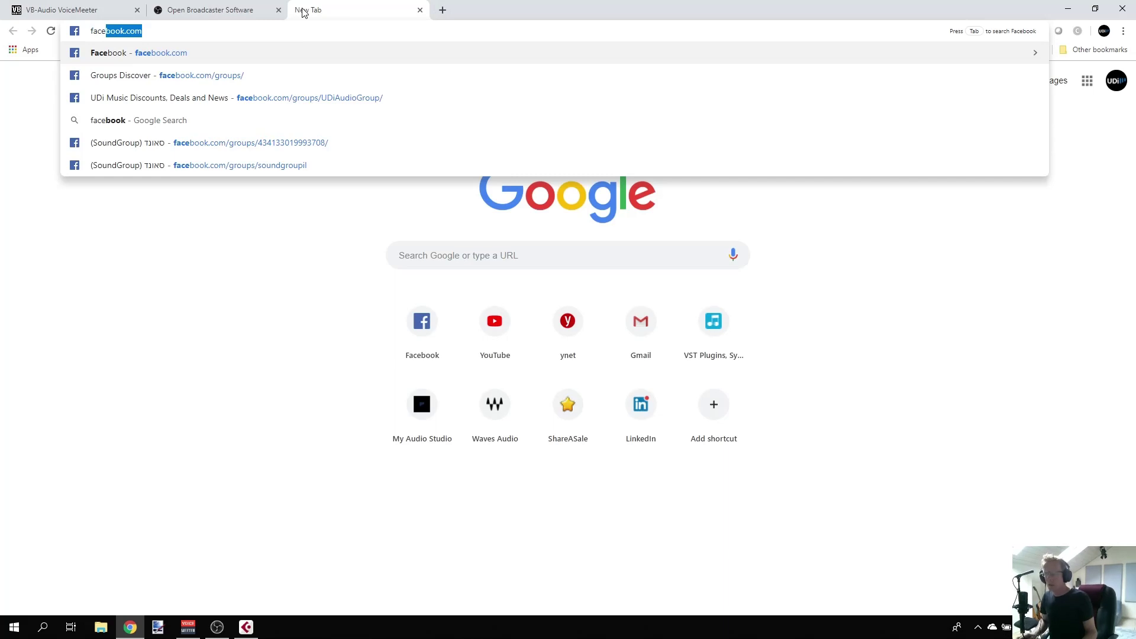
pyautogui.press('Return')
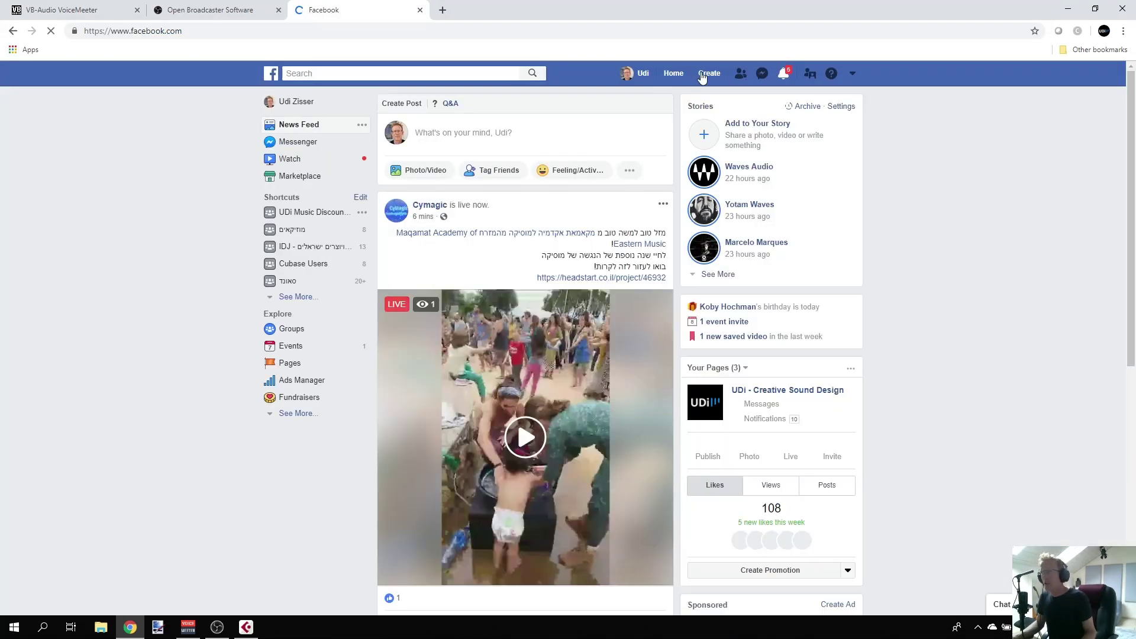
# - Copy the stream key from the managed music page's Live Connect screen, then close the tab
pyautogui.click(851, 73)
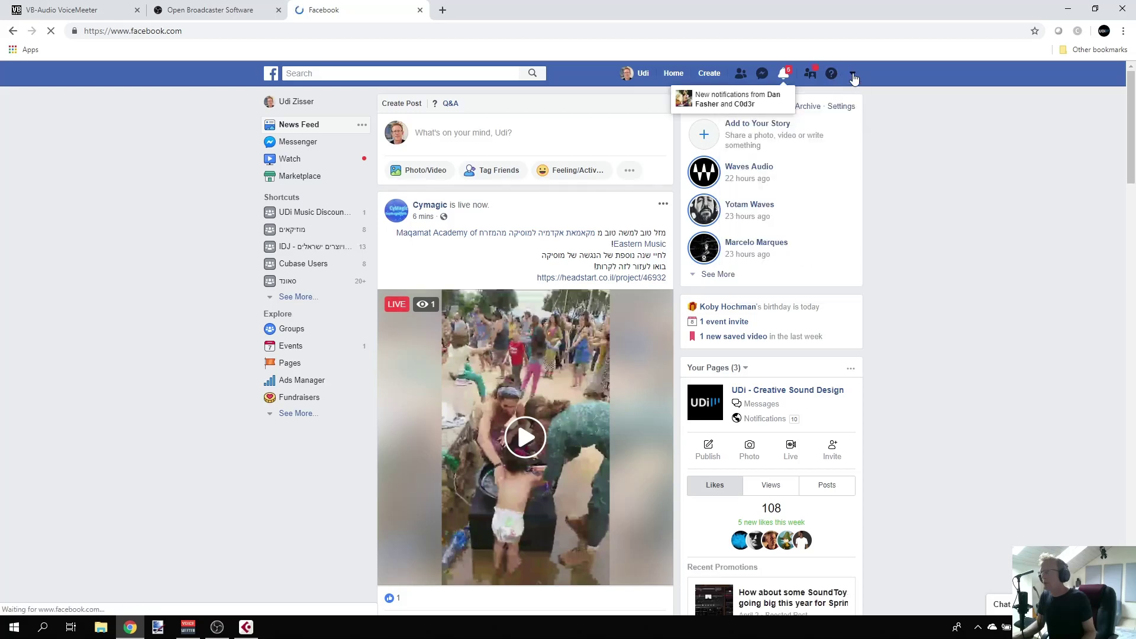
pyautogui.click(853, 74)
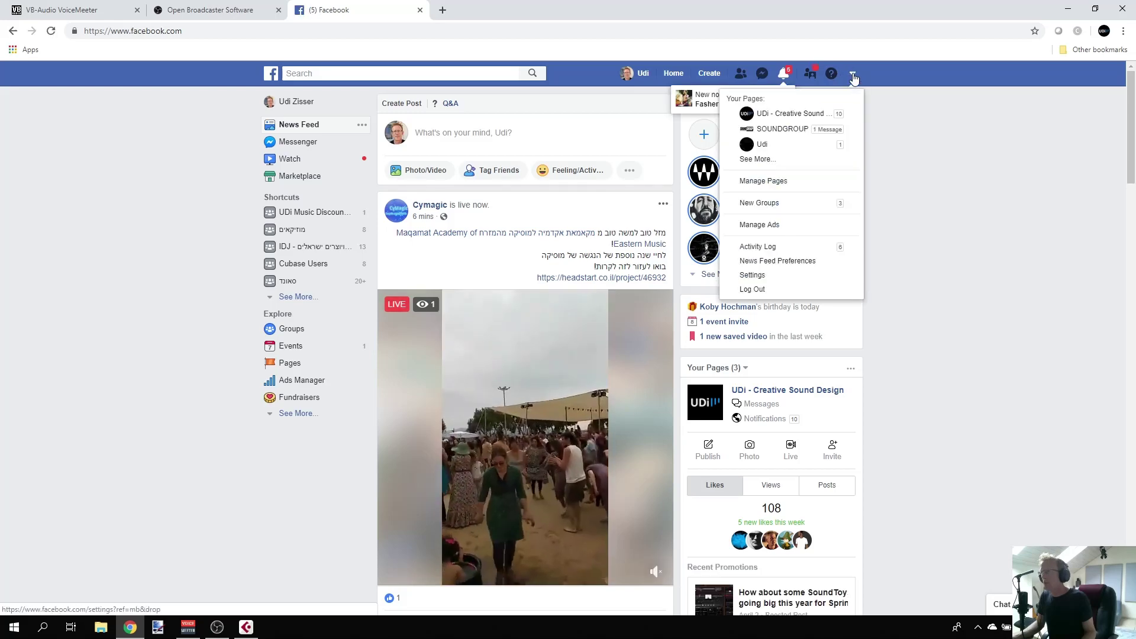
pyautogui.click(780, 116)
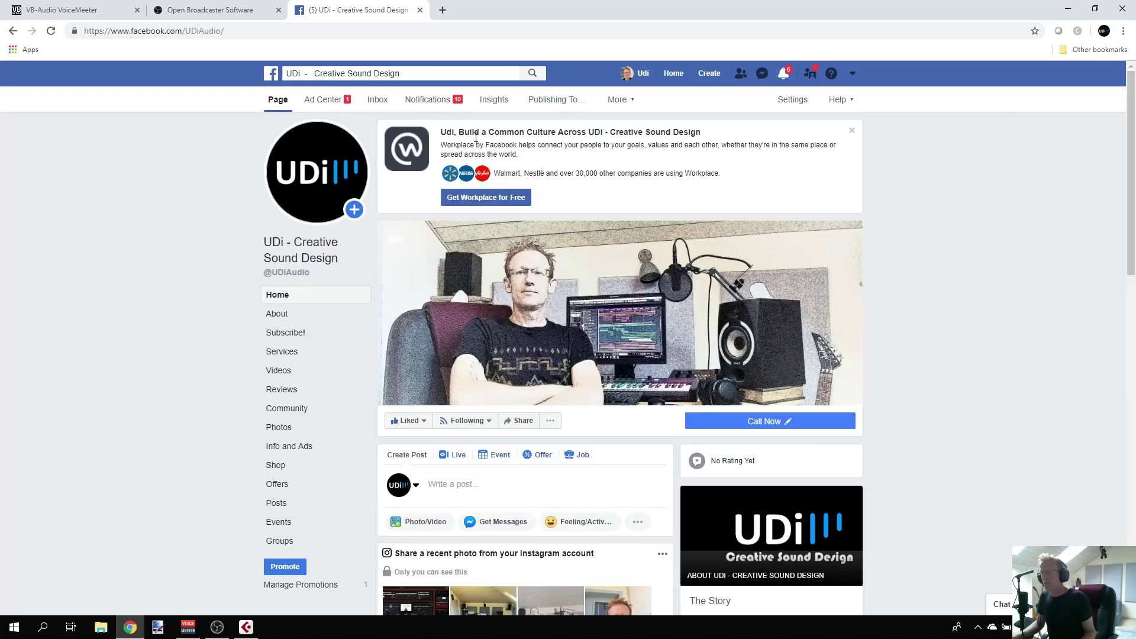
pyautogui.scroll(-2, 411, 366)
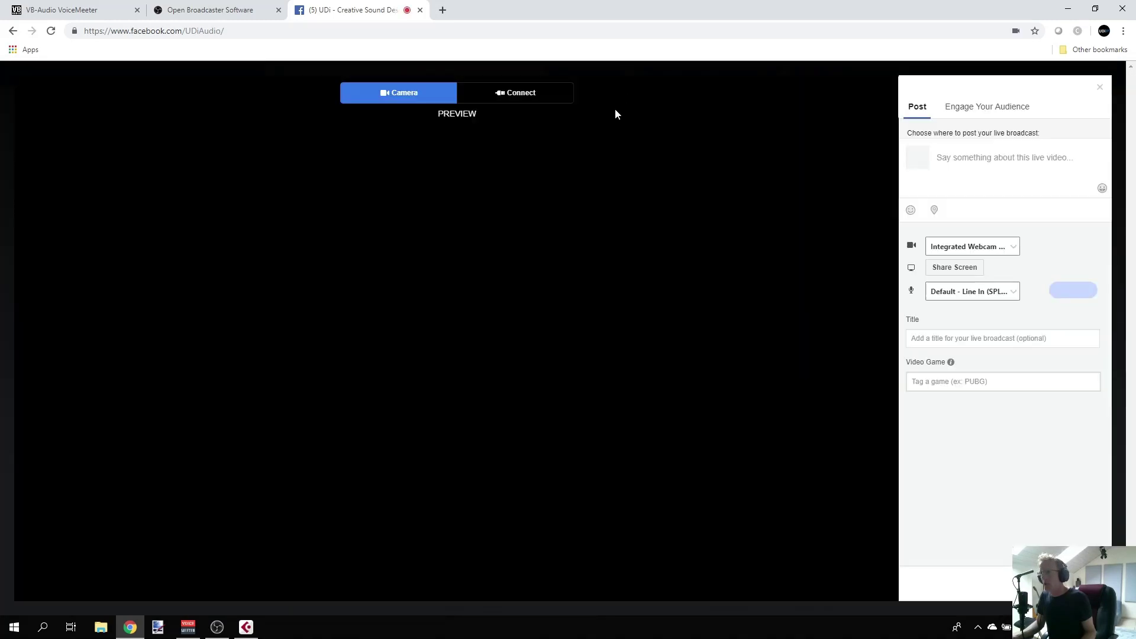
pyautogui.click(537, 105)
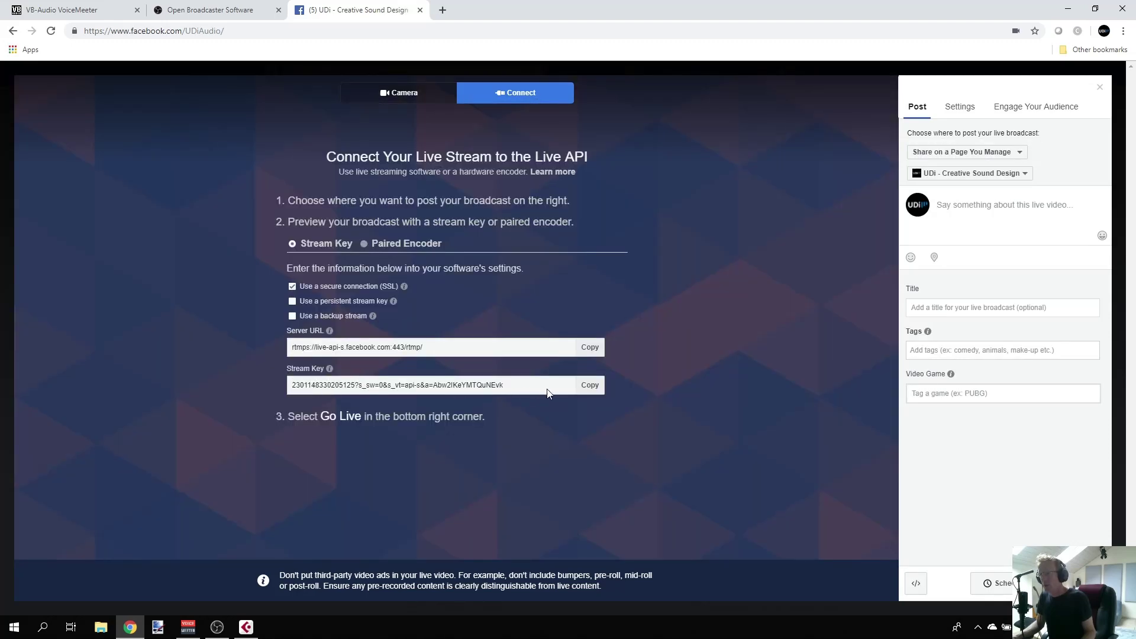
pyautogui.click(591, 392)
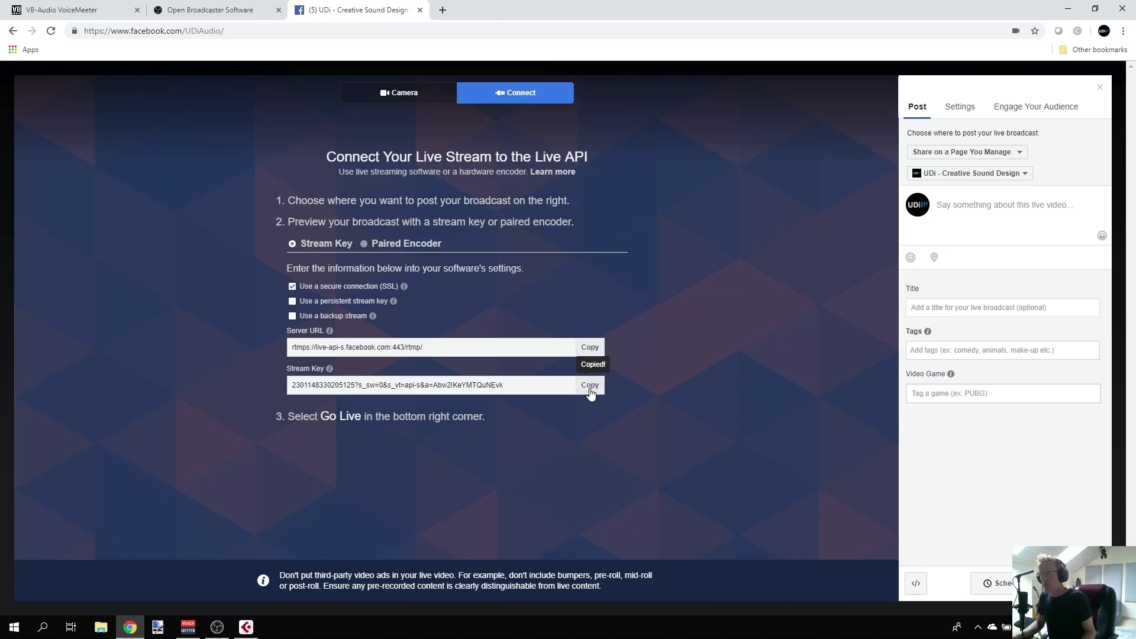
pyautogui.click(420, 11)
# - Paste the Facebook stream key into OBS Stream settings, apply and close, then return to Cubase
pyautogui.click(626, 101)
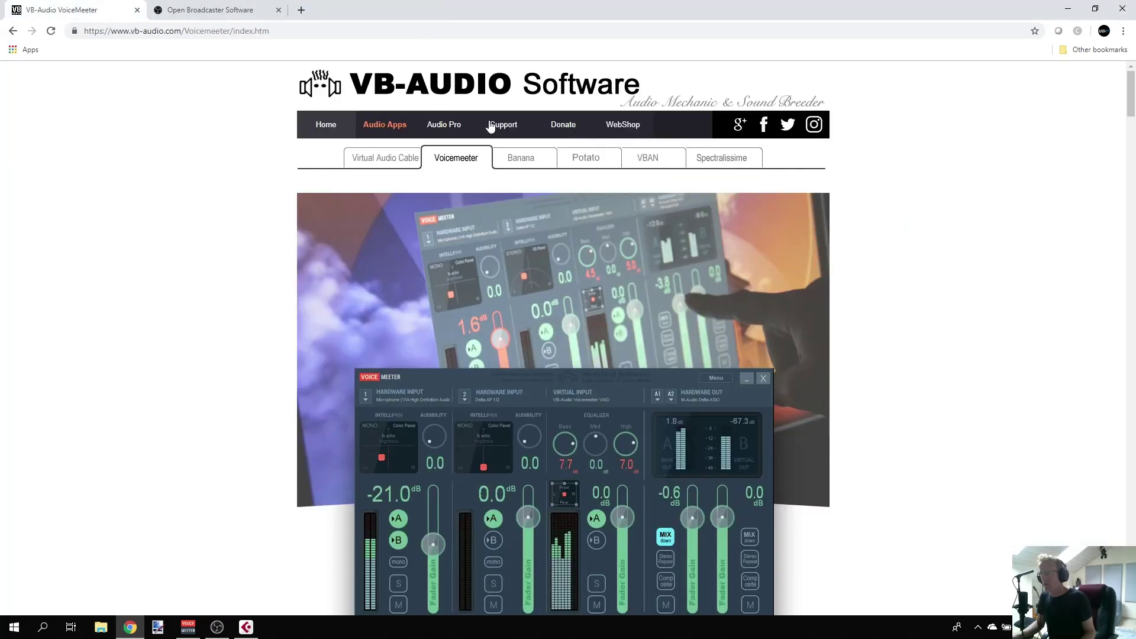
pyautogui.click(225, 622)
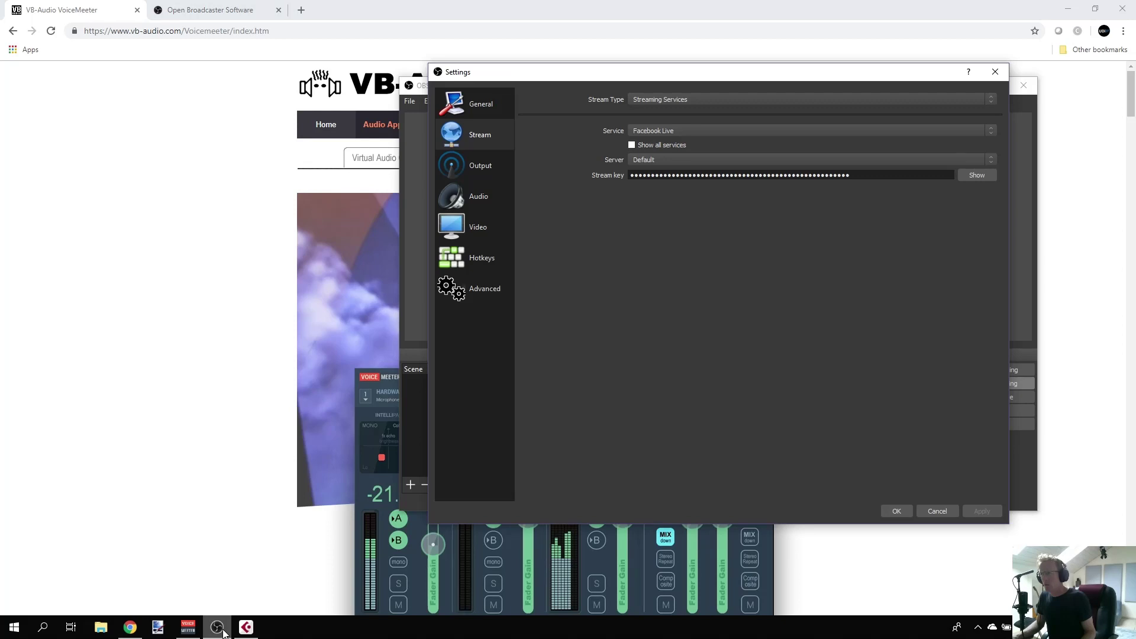
pyautogui.hotkey('ctrl', 'a')
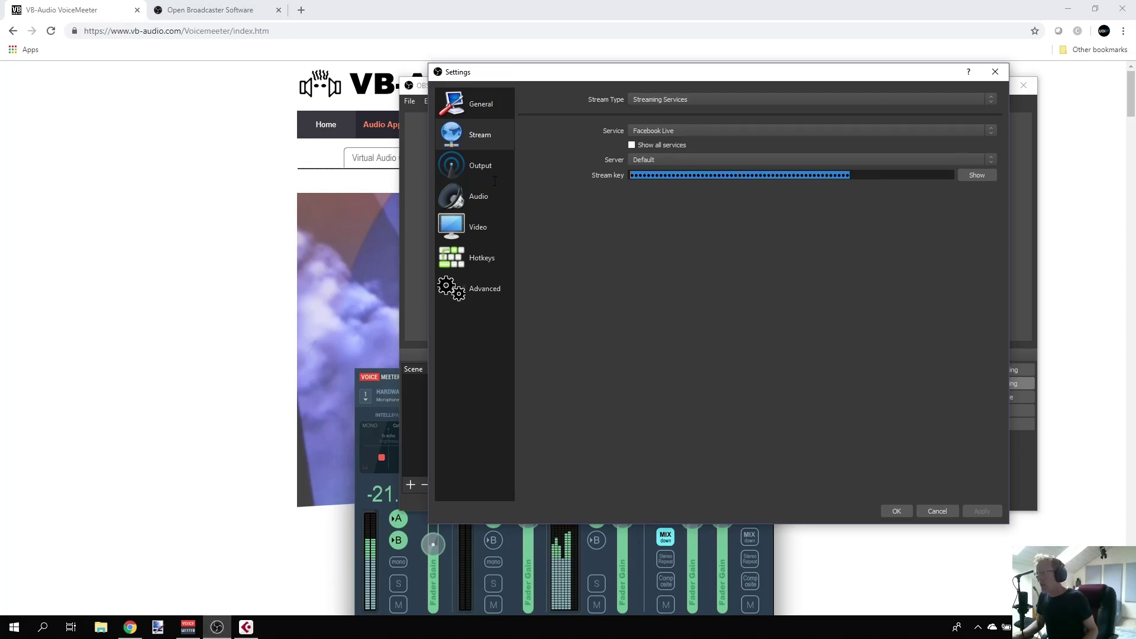
pyautogui.hotkey('ctrl', 'v')
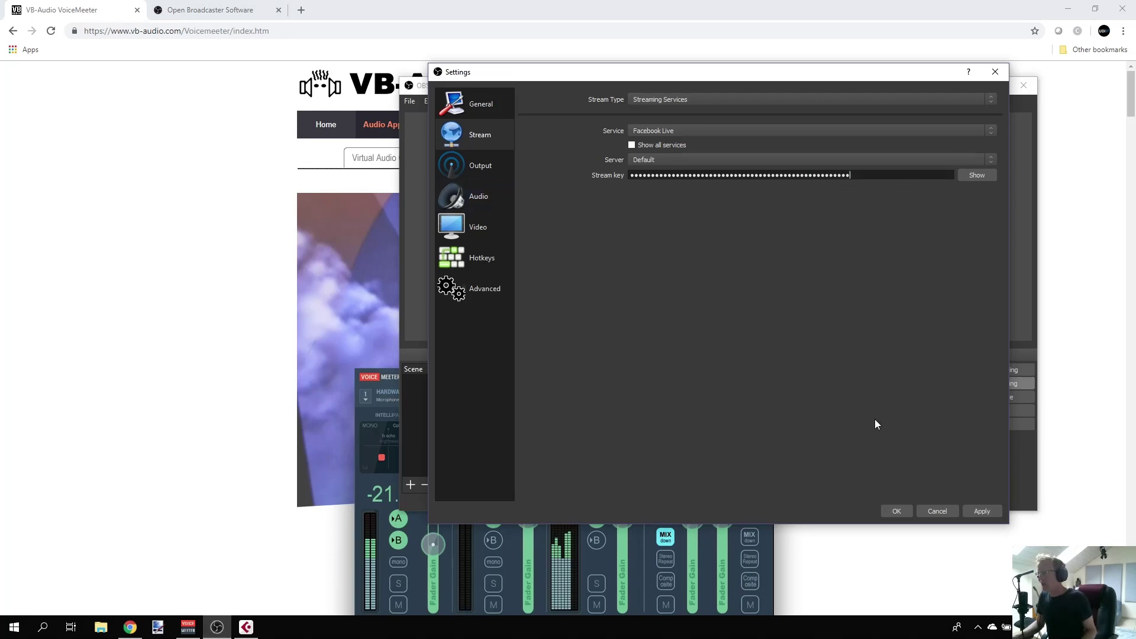
pyautogui.click(977, 513)
pyautogui.click(940, 512)
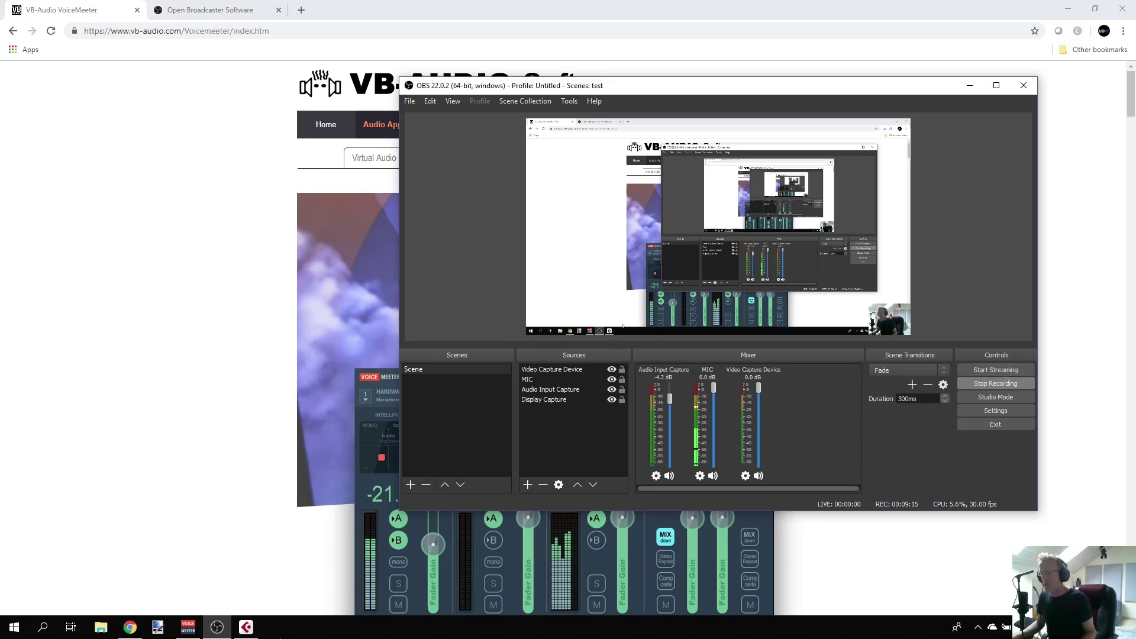
pyautogui.click(253, 626)
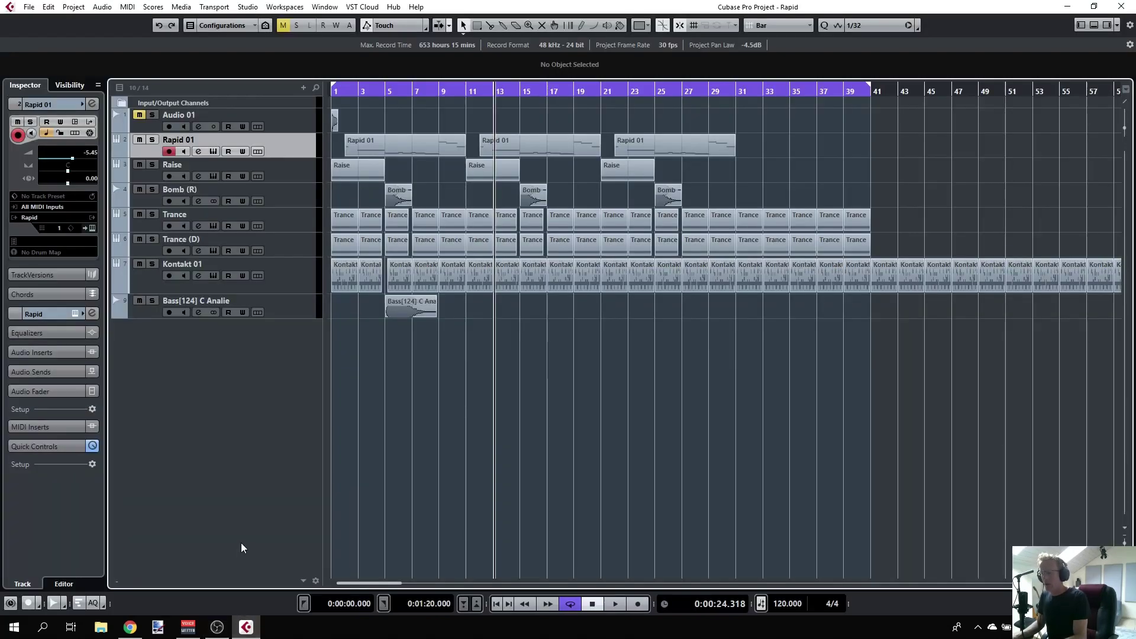